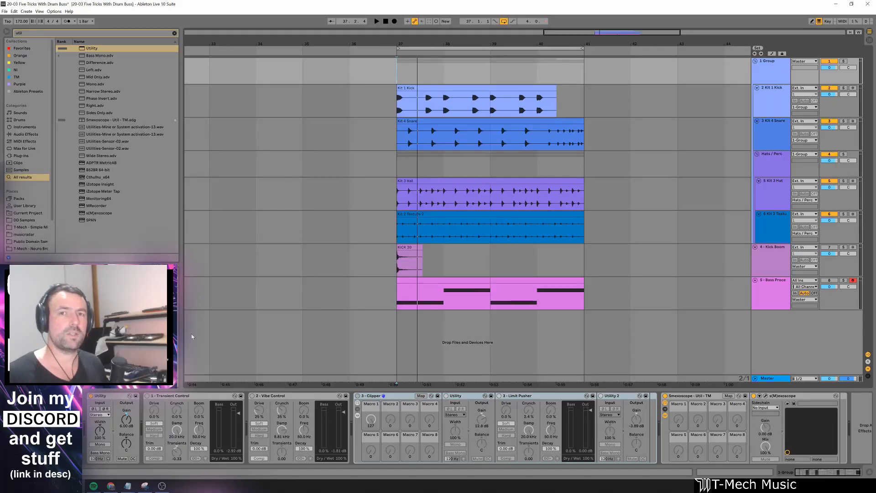
Step: Enable the drum group's Transient Control device, set its Transients to -1.00 and play the loop
{"action": "left_click", "coordinate": [159, 414]}
{"action": "left_click_drag", "start_coordinate": [176, 449], "coordinate": [175, 470]}
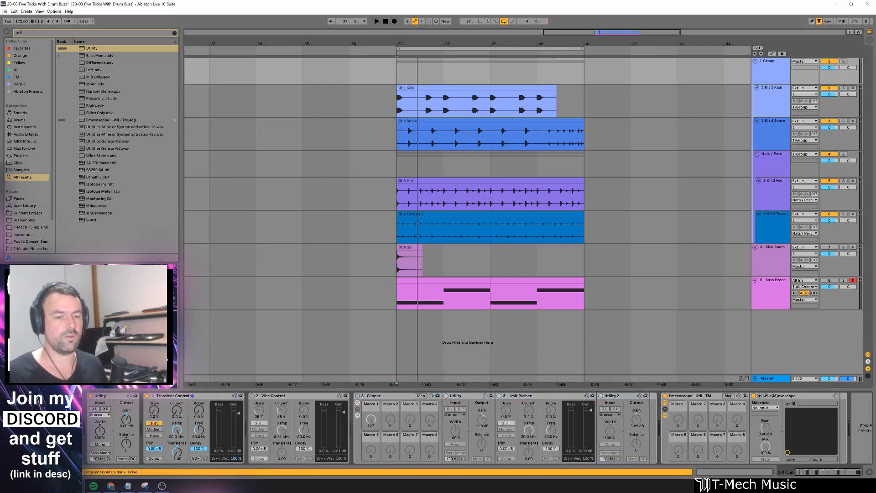
{"action": "key", "text": "space"}
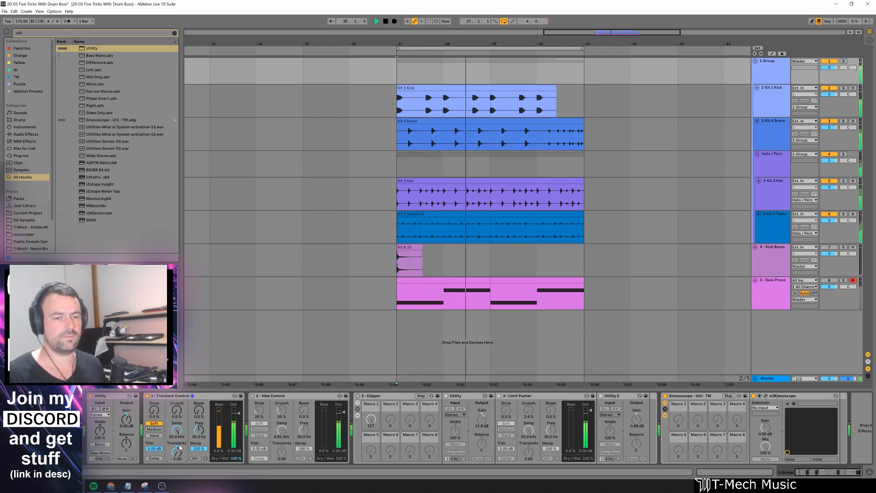
{"action": "key", "text": "space"}
Step: Audition the drum loop with Transient Control's Transients reset to 0.00 and lowered again to -1.00
{"action": "double_click", "coordinate": [176, 449]}
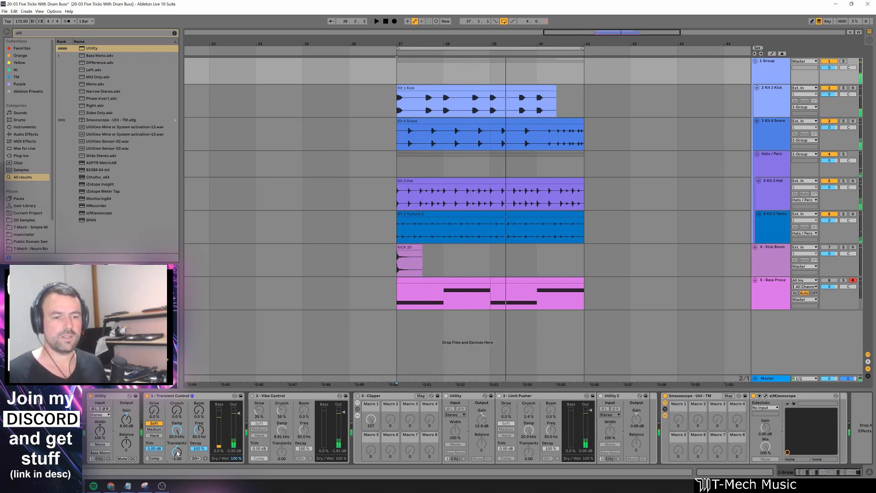
{"action": "key", "text": "space"}
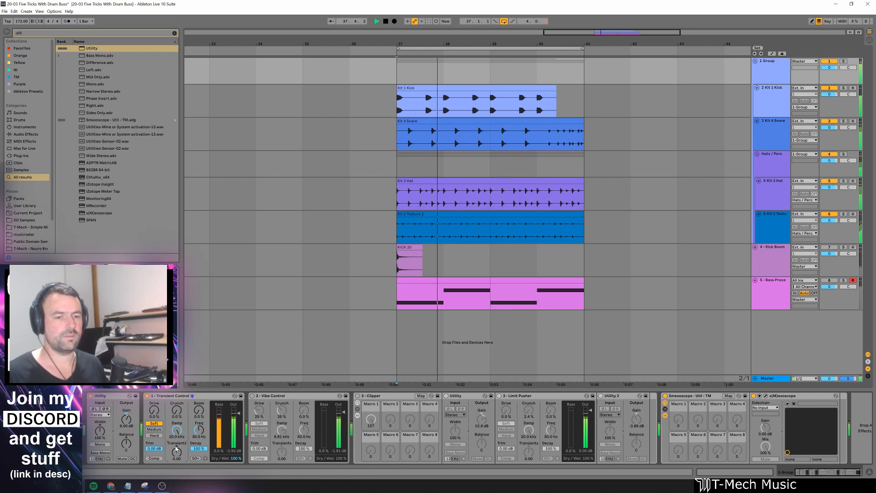
{"action": "key", "text": "space"}
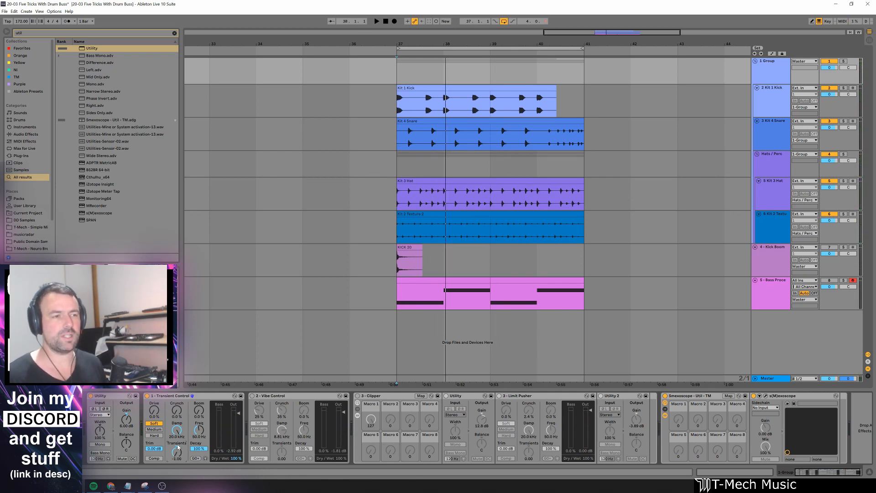
Step: Audition the drum loop with Transient Control's Transients raised to 1.00
{"action": "key", "text": "space"}
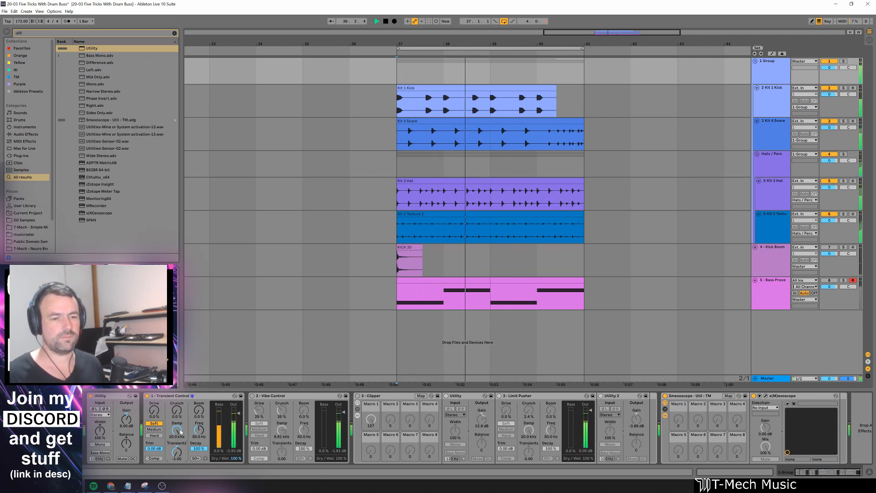
{"action": "key", "text": "space"}
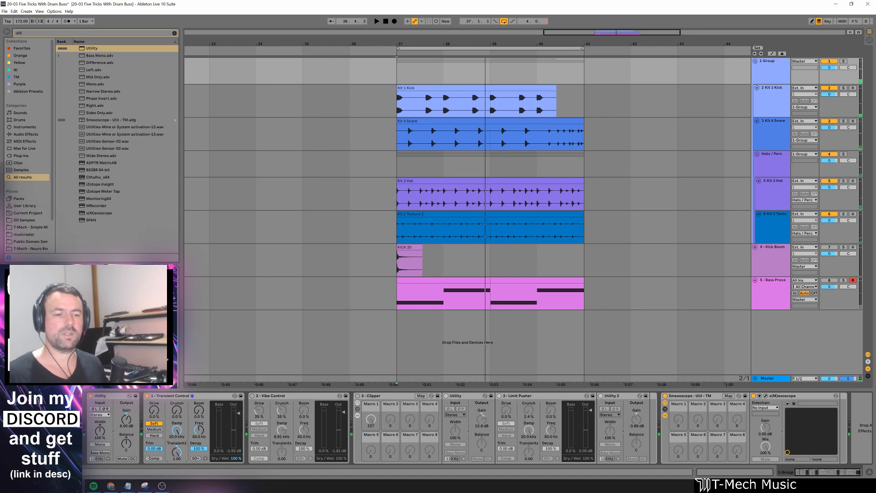
{"action": "key", "text": "space"}
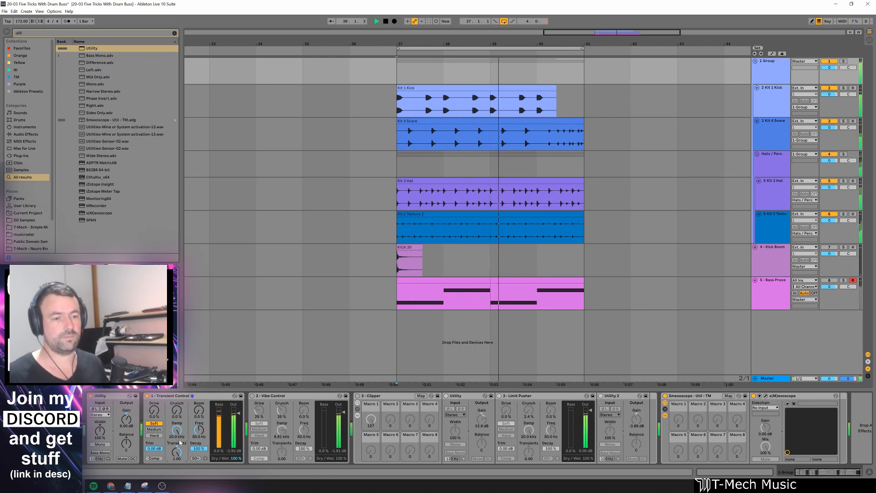
{"action": "key", "text": "space"}
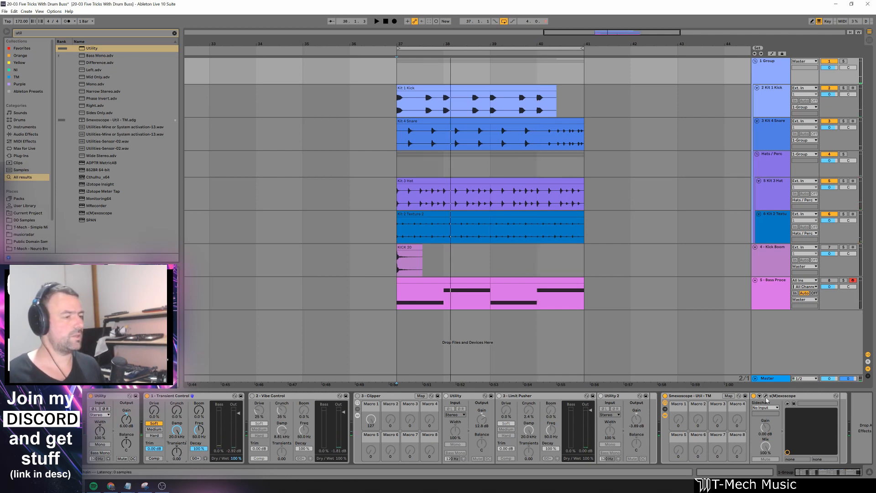
Step: Open the s(M)exoscope waveform display and play the loop, switching Transient Control off and back on to examine the peaks
{"action": "left_click", "coordinate": [765, 395]}
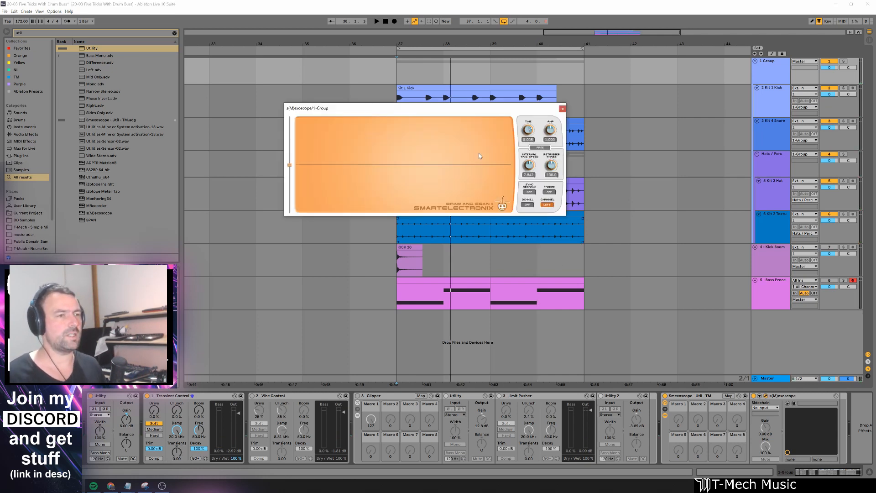
{"action": "left_click_drag", "start_coordinate": [477, 106], "coordinate": [516, 127]}
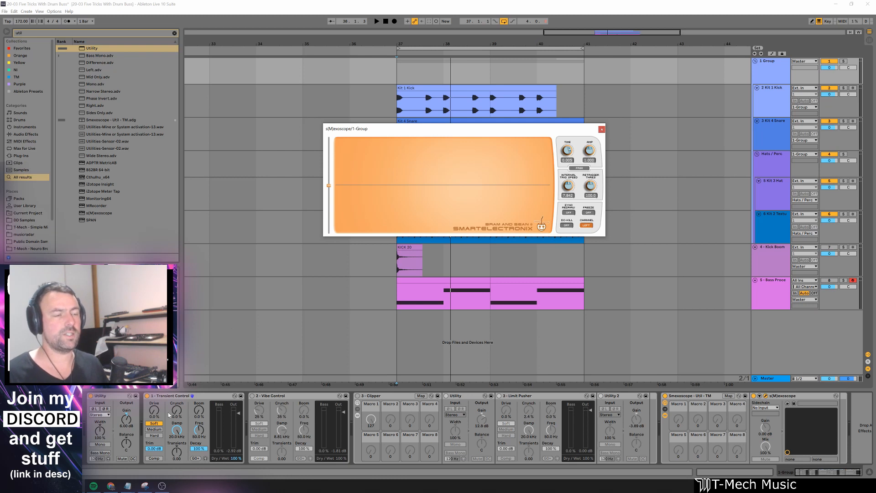
{"action": "key", "text": "space"}
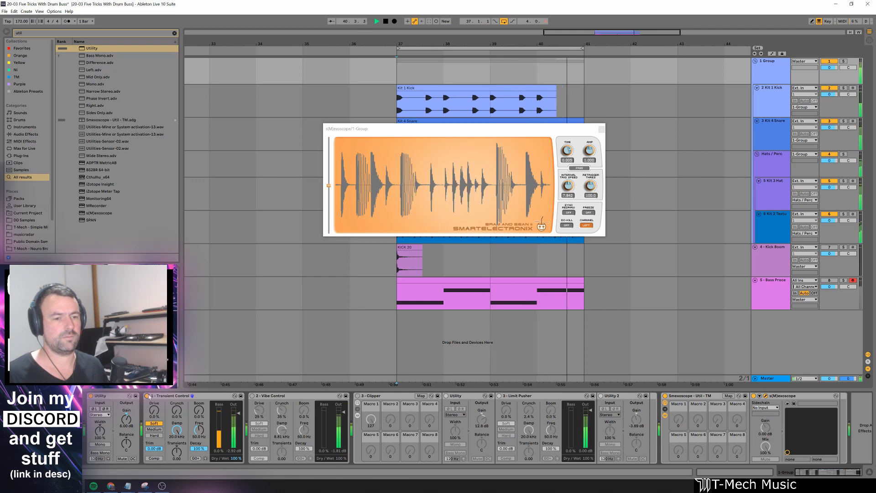
{"action": "left_click", "coordinate": [147, 395]}
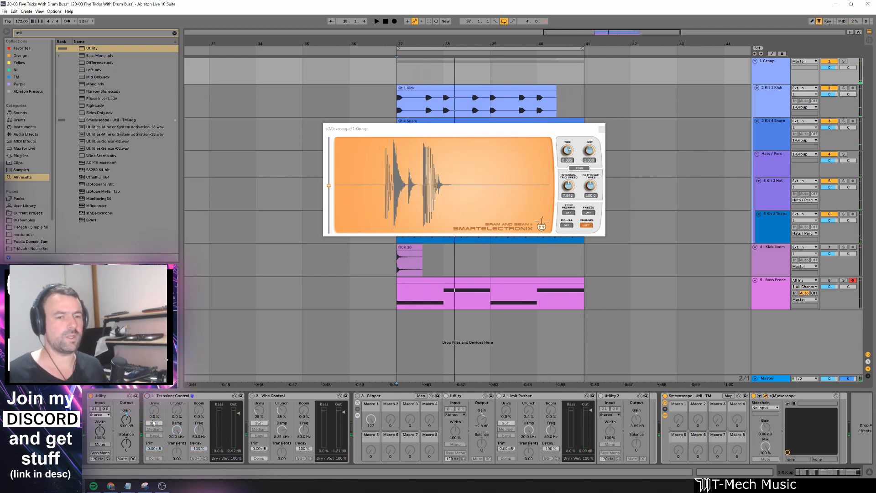
{"action": "left_click", "coordinate": [147, 395]}
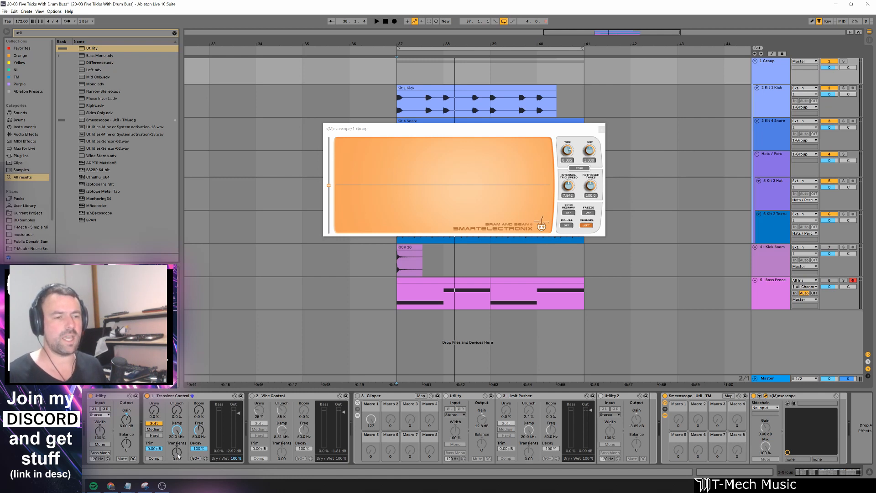
Step: Lower Transient Control's Transients to -0.58 while the drum loop plays
{"action": "key", "text": "space"}
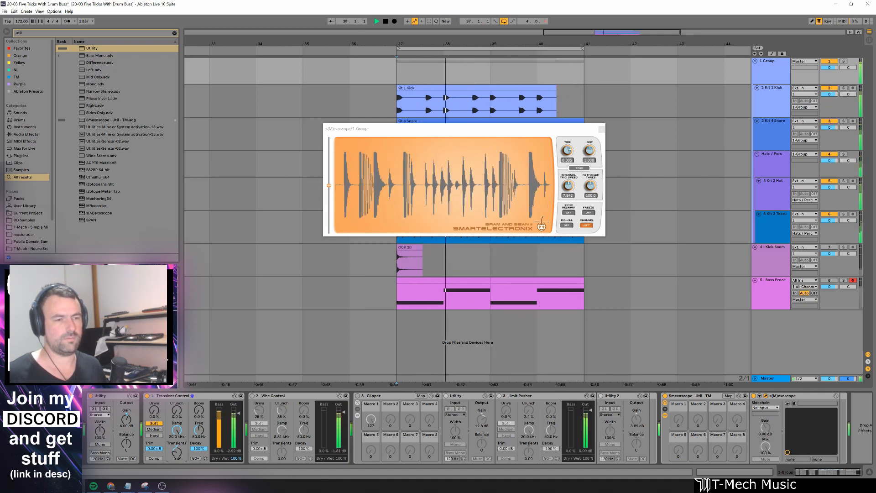
{"action": "left_click_drag", "start_coordinate": [177, 450], "coordinate": [178, 451]}
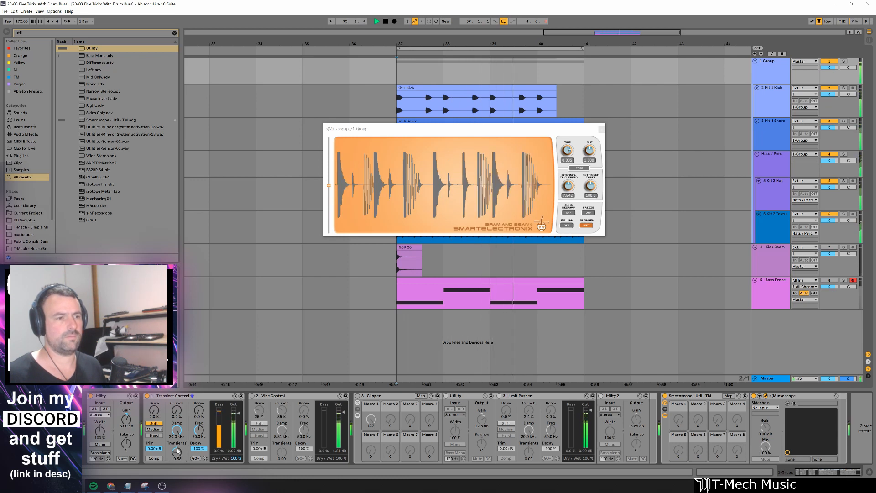
{"action": "key", "text": "space"}
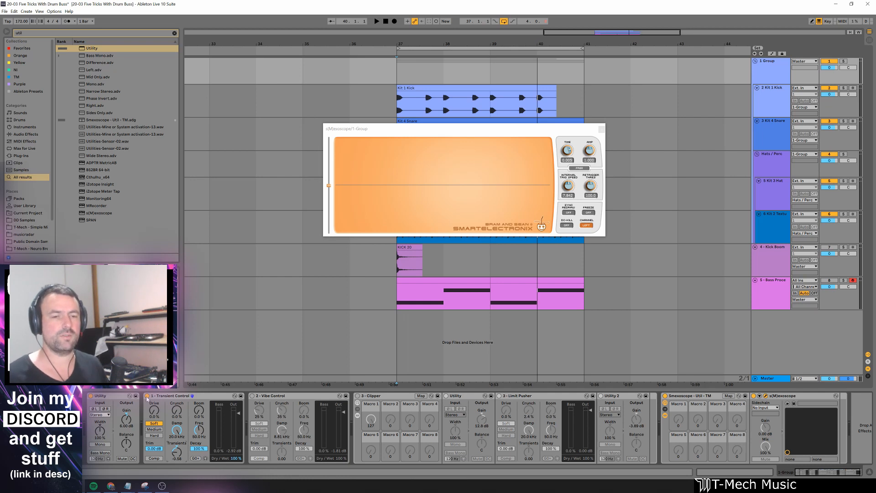
Step: Compare the drum waveform in s(M)exoscope with Transient Control bypassed and active during playback
{"action": "key", "text": "space"}
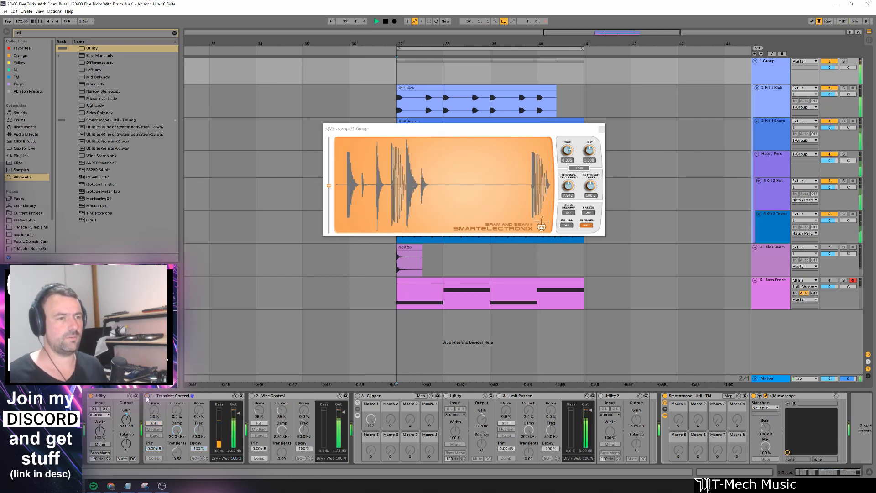
{"action": "left_click", "coordinate": [147, 396]}
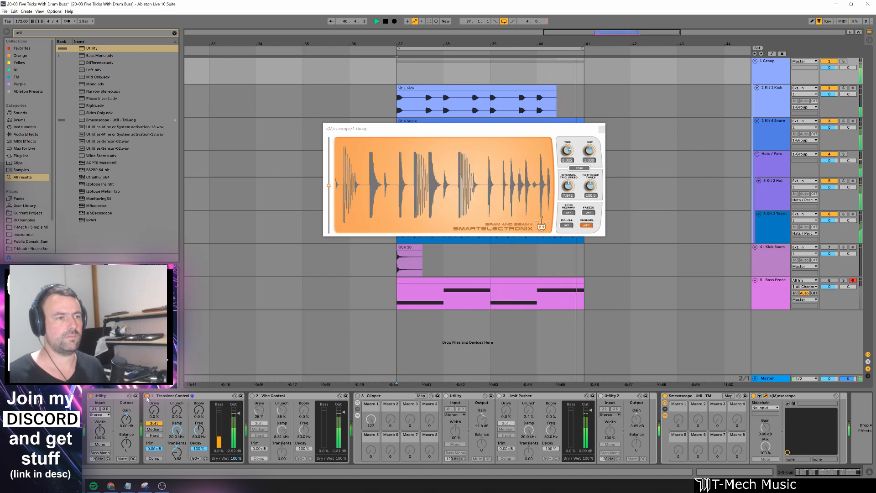
{"action": "left_click", "coordinate": [147, 397]}
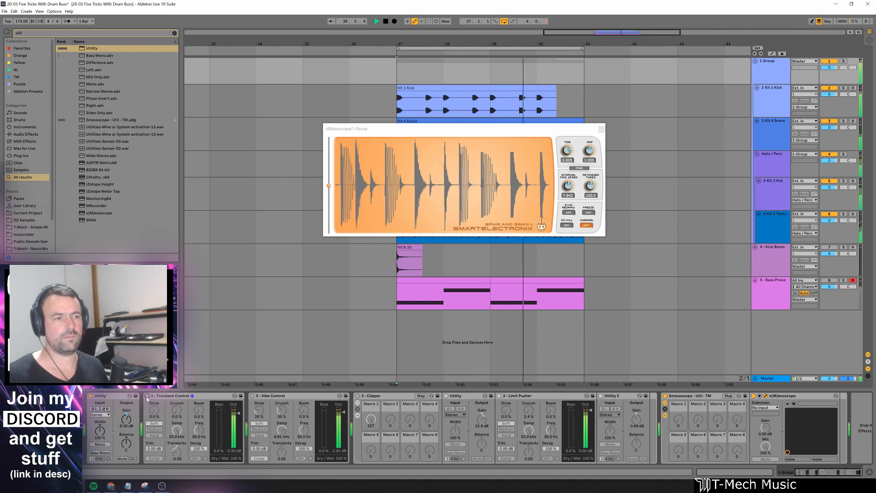
{"action": "key", "text": "space"}
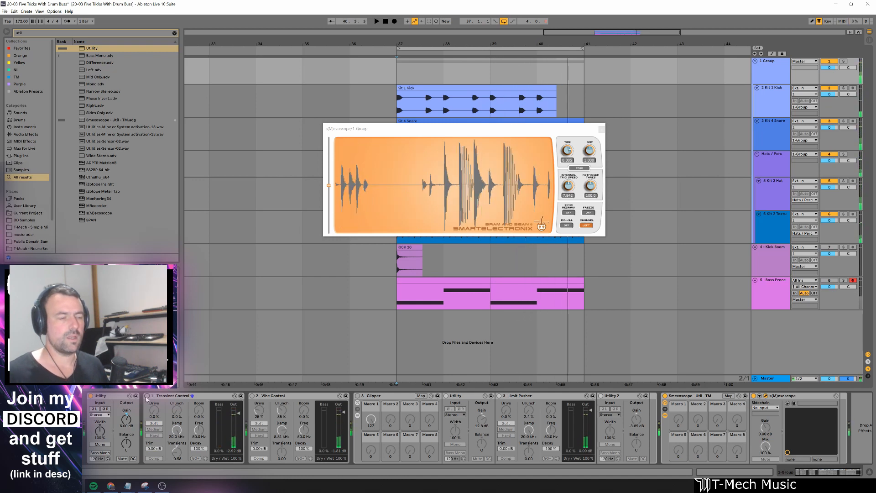
{"action": "left_click", "coordinate": [147, 396]}
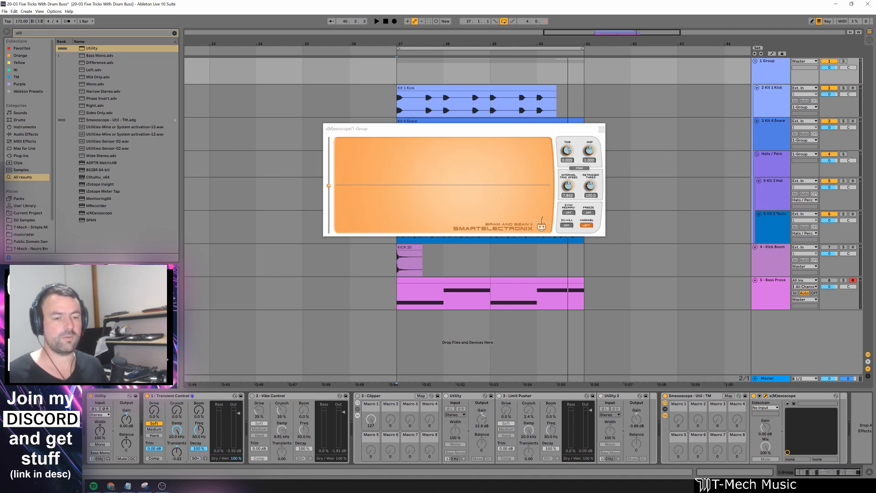
Step: Raise Transient Control's Transients to 0.57 while the drum loop plays
{"action": "key", "text": "space"}
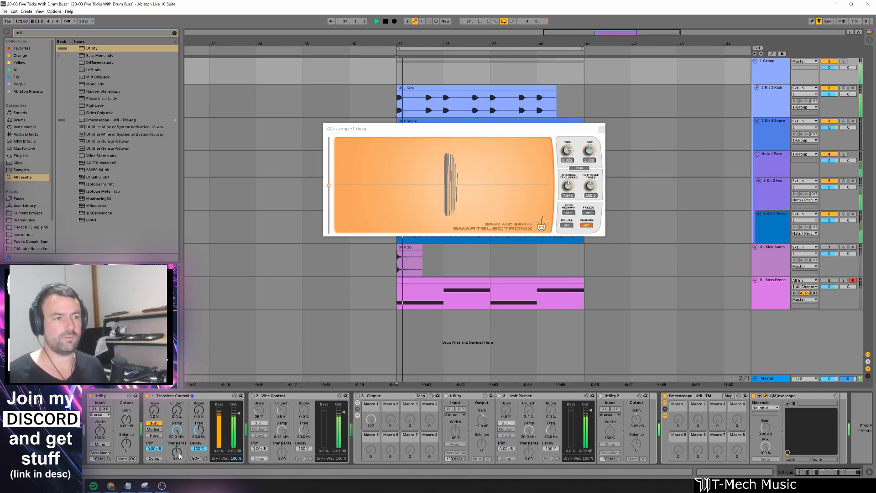
{"action": "left_click_drag", "start_coordinate": [176, 452], "coordinate": [176, 432]}
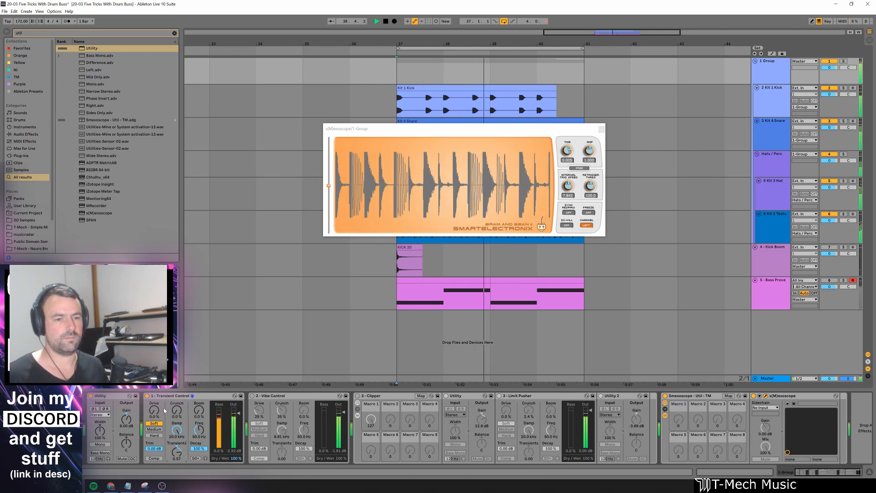
{"action": "key", "text": "space"}
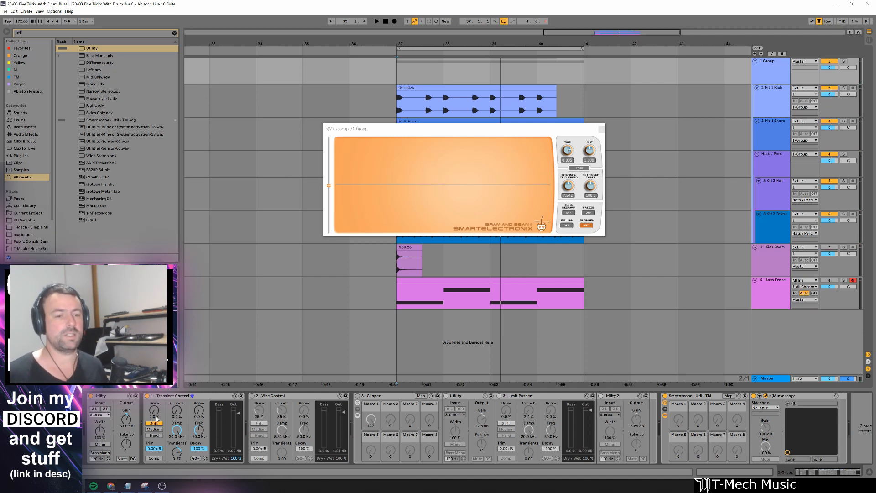
Step: Compare the playing drum waveform with and without the raised transients, leave Transient Control bypassed and close the s(M)exoscope window
{"action": "left_click", "coordinate": [147, 396]}
{"action": "key", "text": "space"}
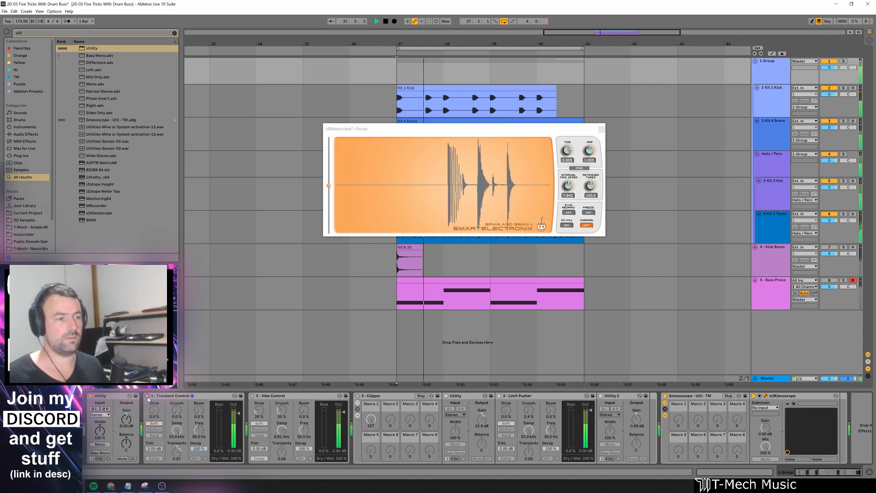
{"action": "left_click", "coordinate": [147, 397]}
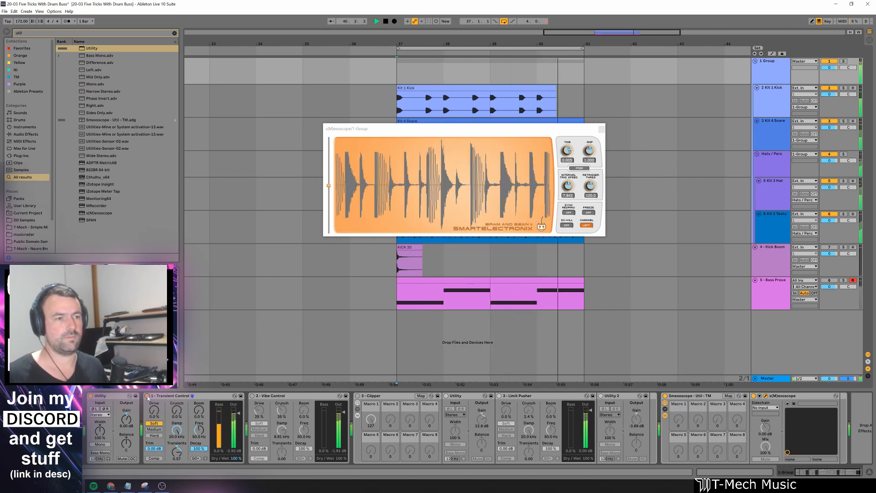
{"action": "left_click", "coordinate": [147, 396]}
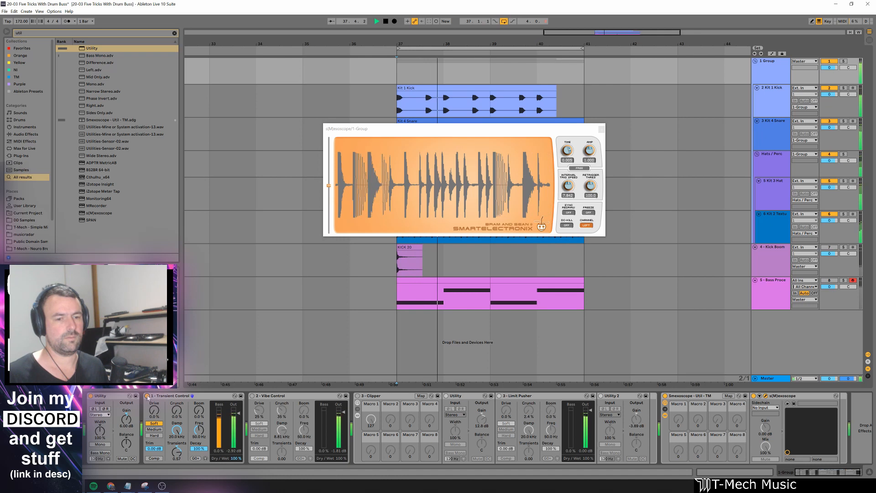
{"action": "key", "text": "space"}
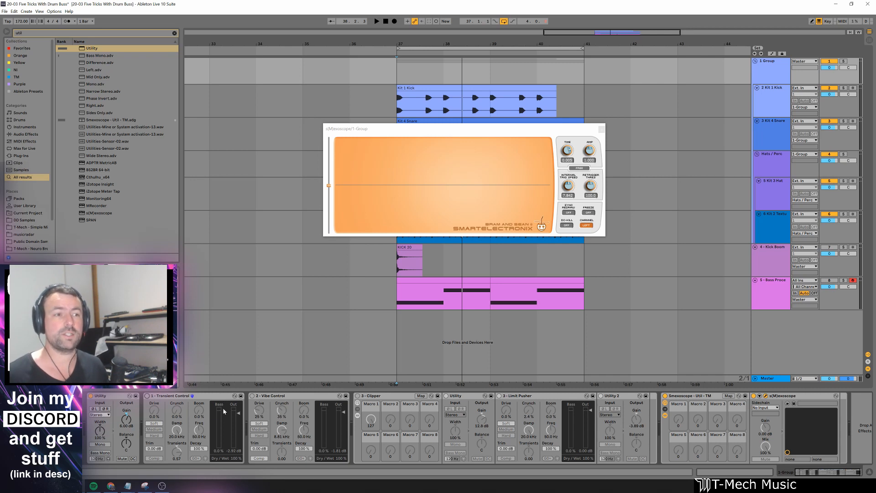
{"action": "left_click", "coordinate": [602, 129]}
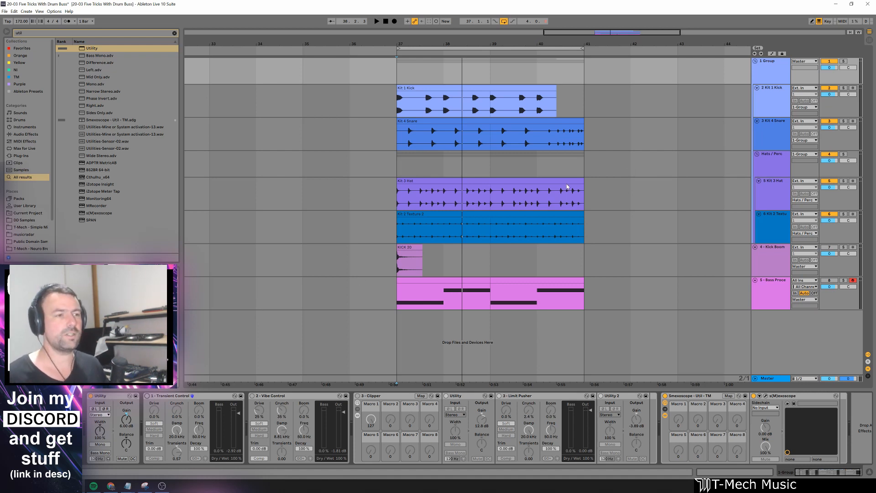
Step: Solo the Kit 4 Snare track and add a Drum Buss device to it
{"action": "left_click", "coordinate": [844, 121]}
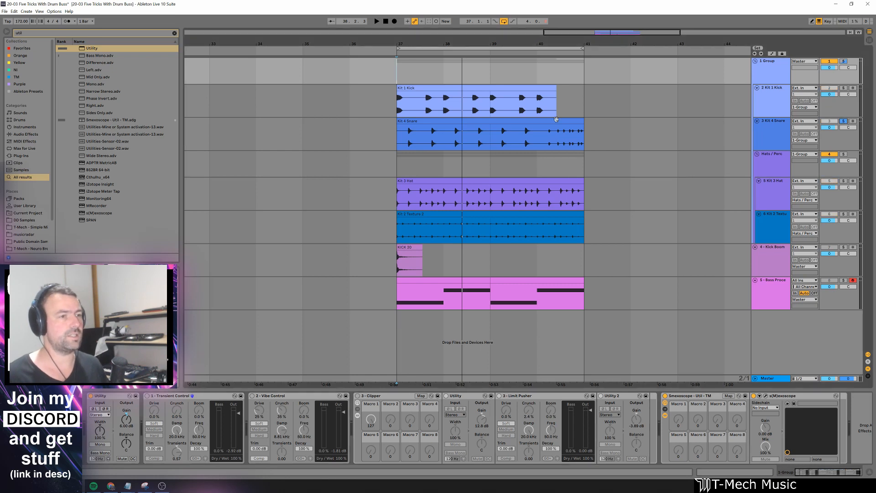
{"action": "left_click", "coordinate": [468, 138]}
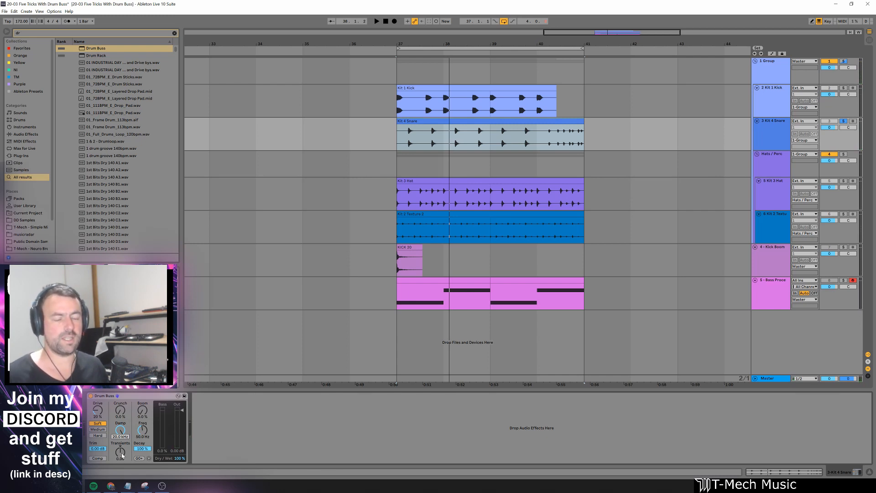
Step: Set the snare Drum Buss's Transients to 0.95 during playback and toggle the device off and on to compare the sound
{"action": "key", "text": "space"}
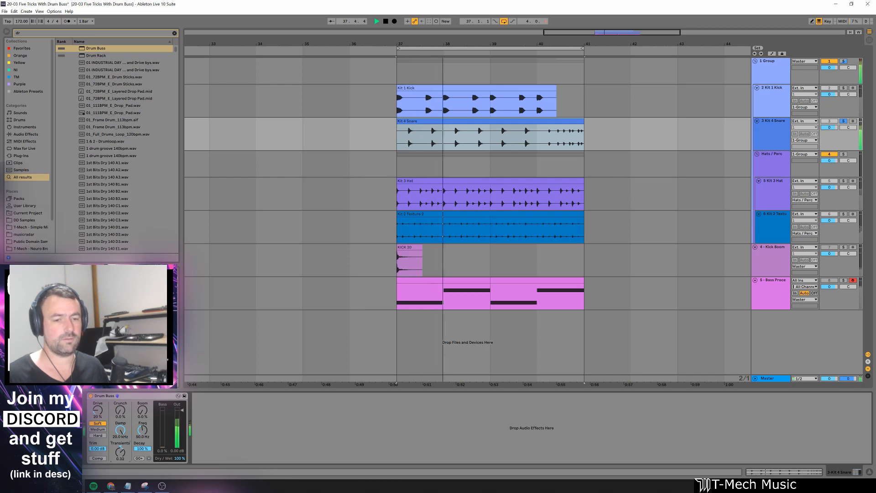
{"action": "left_click_drag", "start_coordinate": [122, 455], "coordinate": [123, 432]}
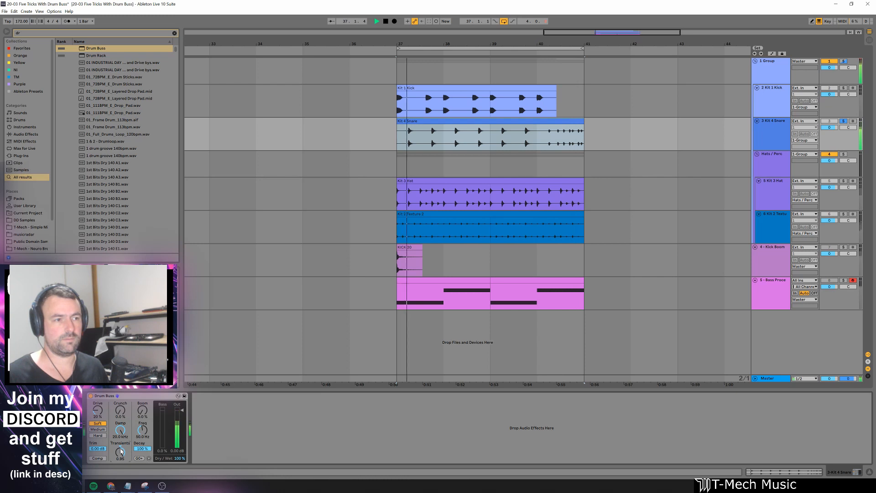
{"action": "left_click", "coordinate": [92, 397]}
{"action": "left_click", "coordinate": [91, 396]}
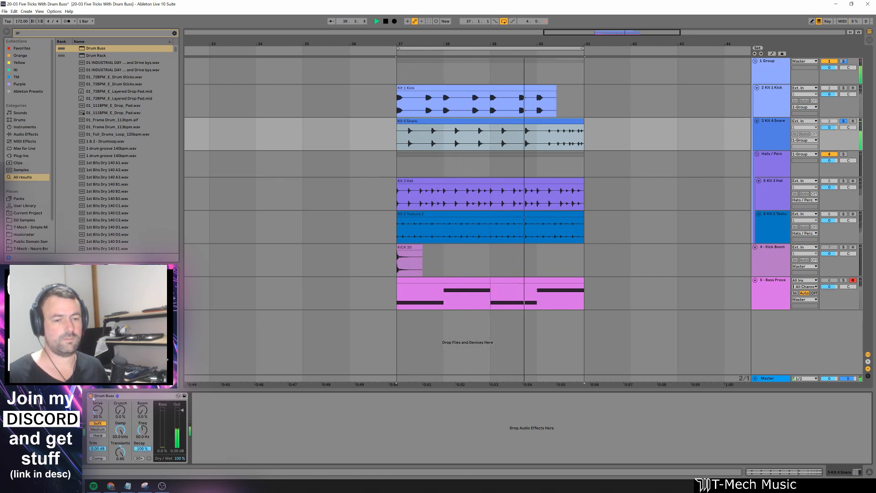
Step: Lower the output level of the snare's Drum Buss to -14.4 dB, restarting playback to judge the level
{"action": "left_click_drag", "start_coordinate": [183, 413], "coordinate": [182, 415]}
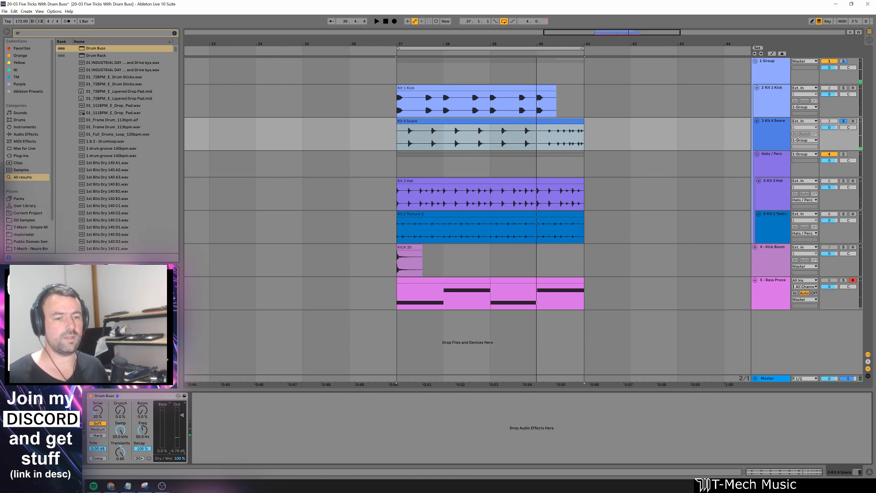
{"action": "key", "text": "space"}
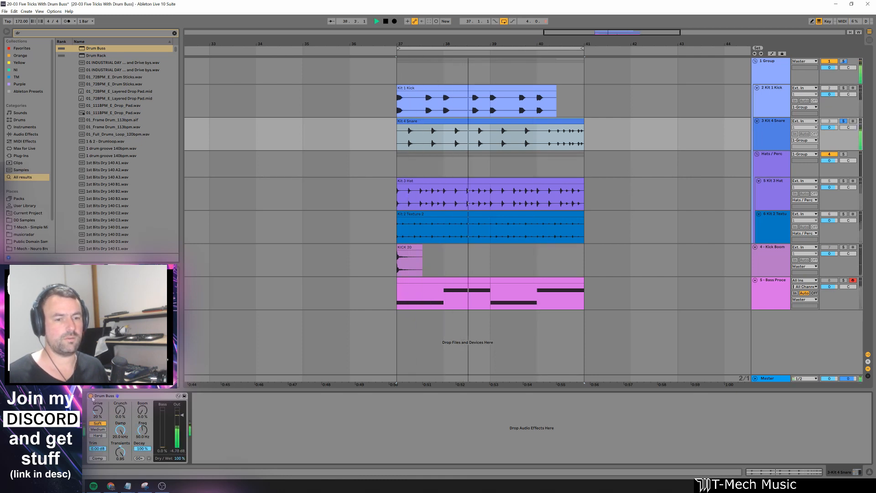
{"action": "key", "text": "space"}
{"action": "left_click_drag", "start_coordinate": [183, 419], "coordinate": [183, 424]}
{"action": "key", "text": "space"}
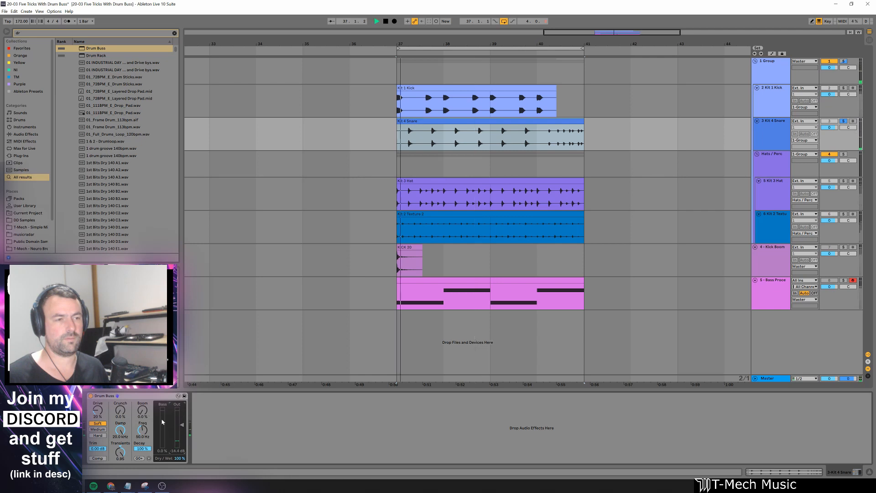
Step: Compare the level-matched snare with Drum Buss off and on, stop playback and select the Drum Buss device
{"action": "left_click", "coordinate": [91, 396]}
{"action": "left_click", "coordinate": [91, 397]}
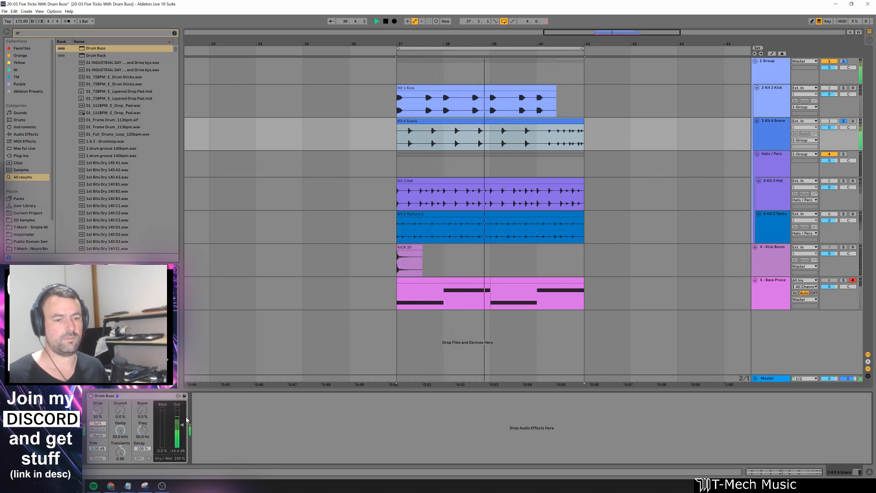
{"action": "key", "text": "space"}
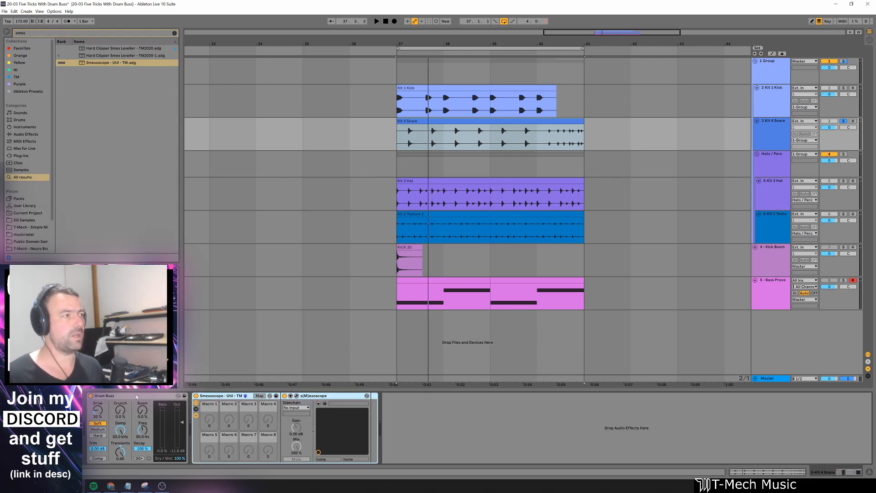
{"action": "left_click", "coordinate": [136, 394]}
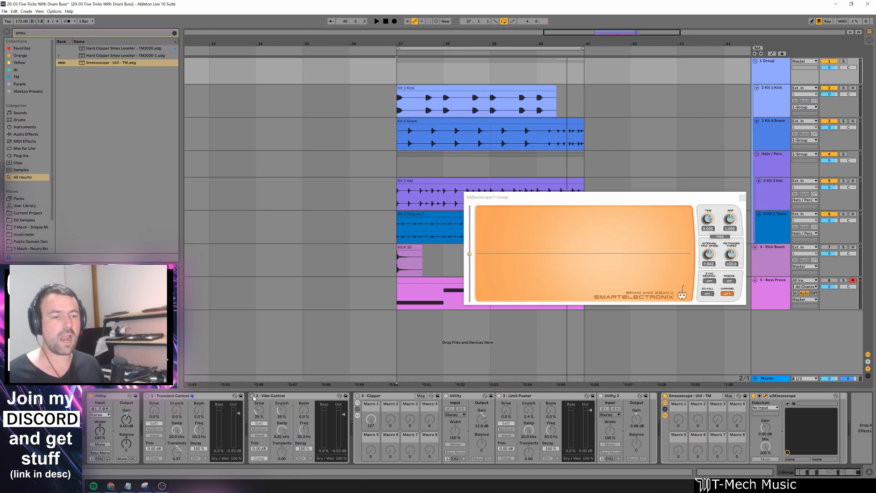
Step: Enable Vibe Control on the drum group during playback and set its Damp to 17.3 kHz
{"action": "key", "text": "space"}
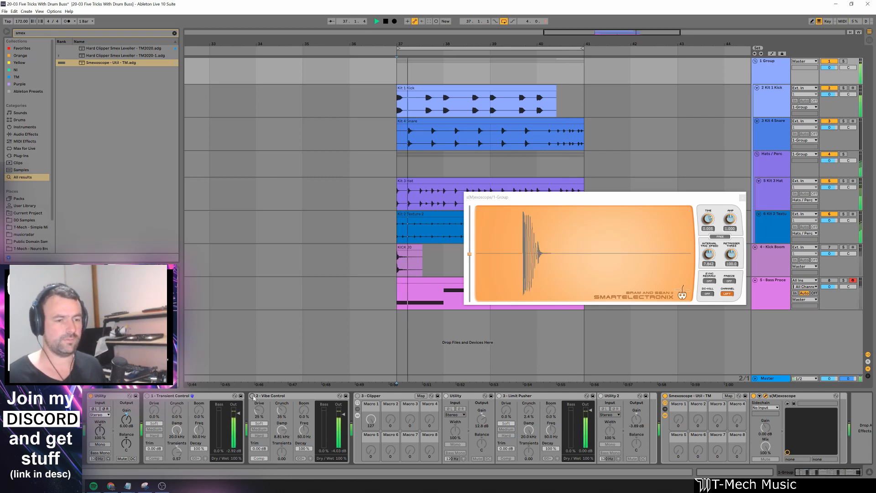
{"action": "left_click", "coordinate": [253, 396]}
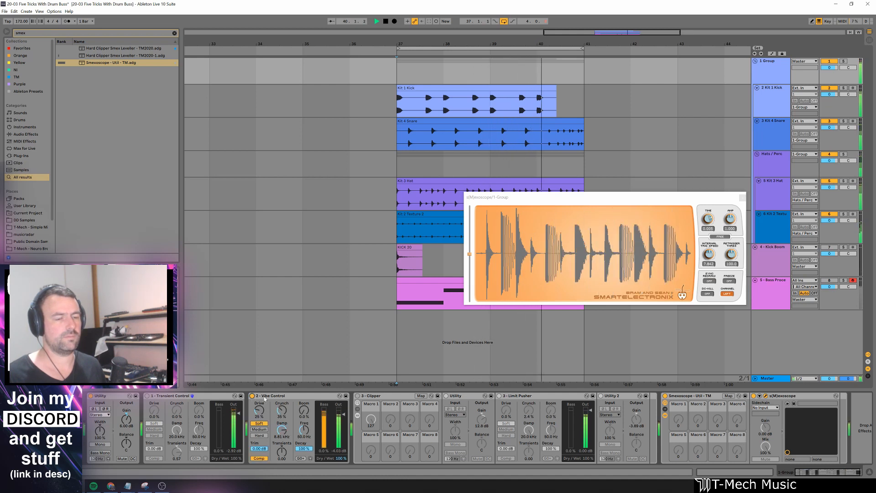
{"action": "left_click_drag", "start_coordinate": [282, 430], "coordinate": [284, 429]}
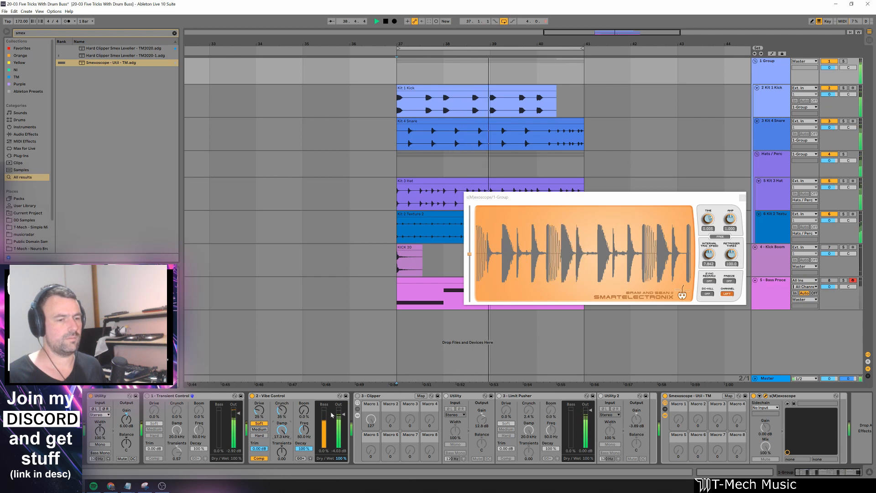
Step: Compare the drum group with Vibe Control off and on, leave it enabled and stop playback
{"action": "left_click", "coordinate": [253, 396]}
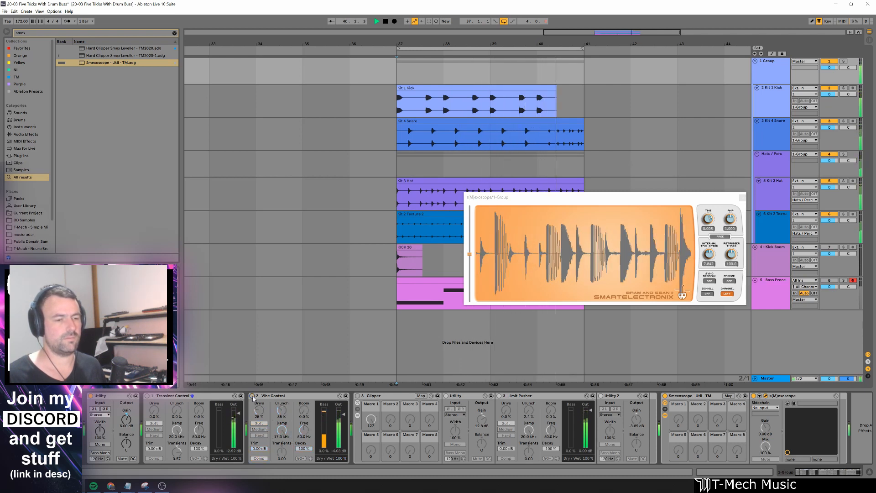
{"action": "left_click", "coordinate": [252, 396]}
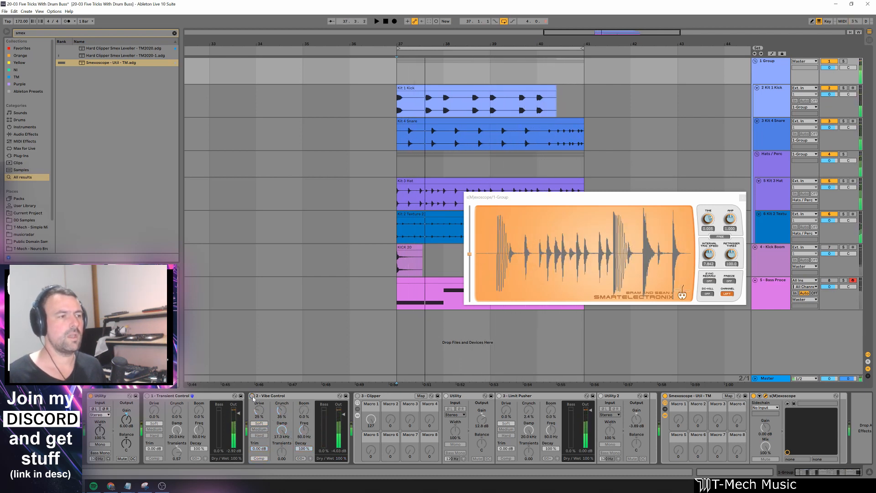
{"action": "key", "text": "space"}
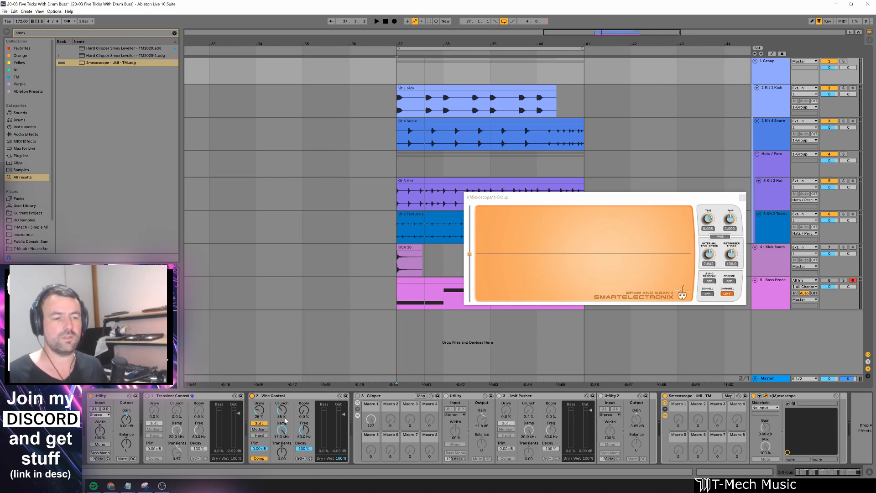
Step: Set Vibe Control's Dry/Wet to 27 % and compare the blended drums with the device off and on
{"action": "left_click_drag", "start_coordinate": [341, 459], "coordinate": [342, 460]}
{"action": "key", "text": "space"}
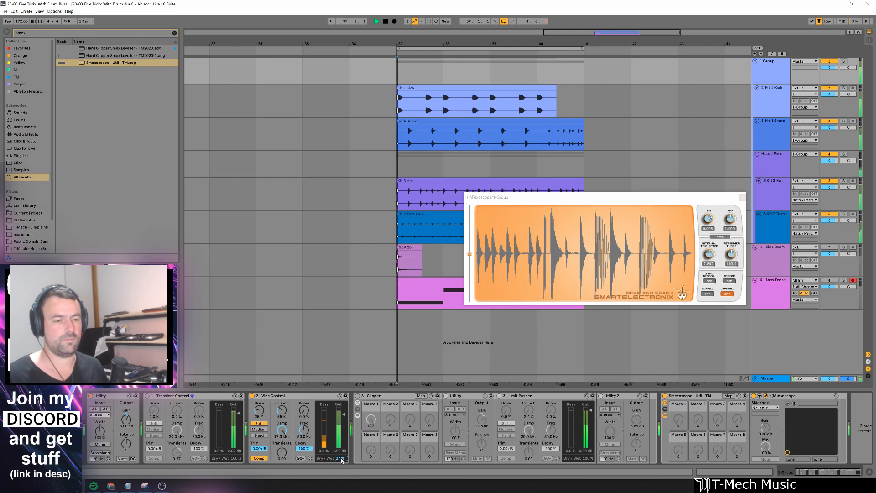
{"action": "left_click", "coordinate": [252, 395]}
{"action": "left_click", "coordinate": [252, 395]}
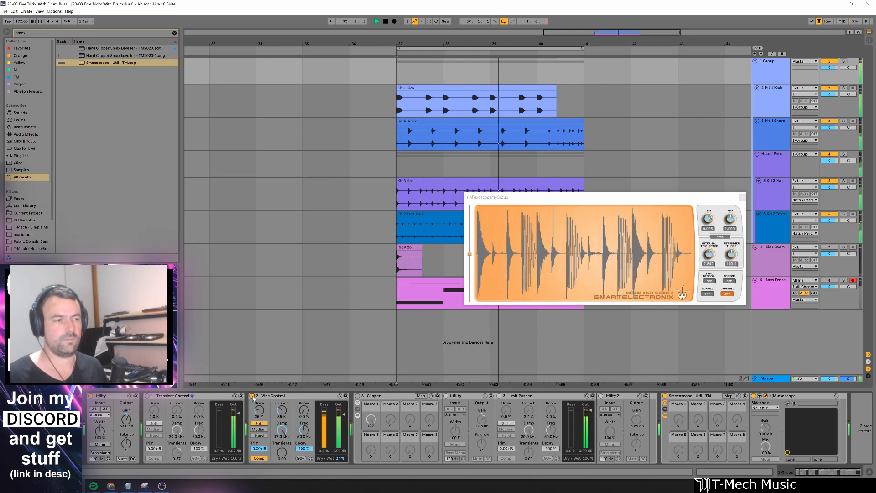
{"action": "key", "text": "space"}
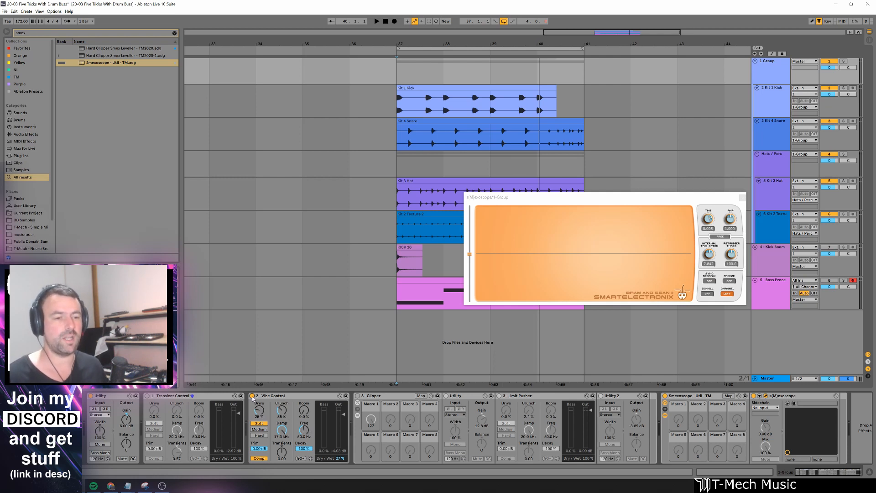
Step: Reshape Vibe Control at 100 % wet with Hard distortion, Drive 35 %, Crunch 48 %, Damp 9.07 kHz, Transients 0.43 and output -7.00 dB
{"action": "left_click_drag", "start_coordinate": [265, 414], "coordinate": [282, 388]}
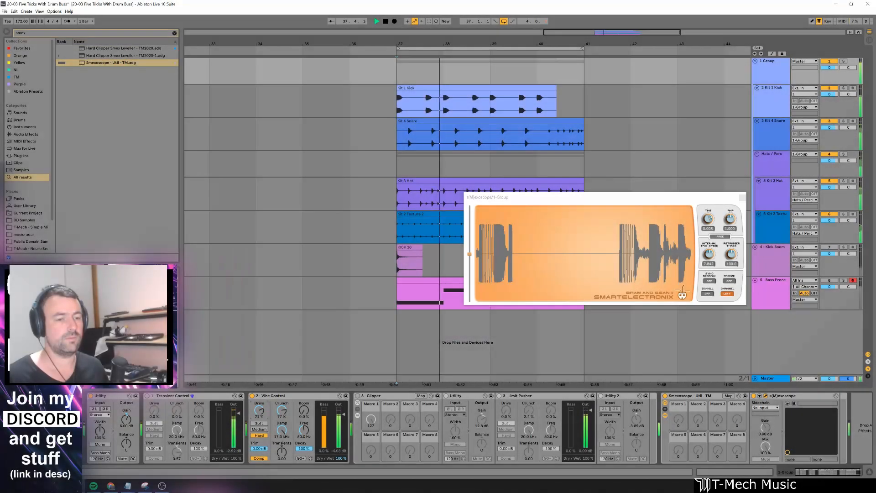
{"action": "left_click_drag", "start_coordinate": [259, 411], "coordinate": [282, 441]}
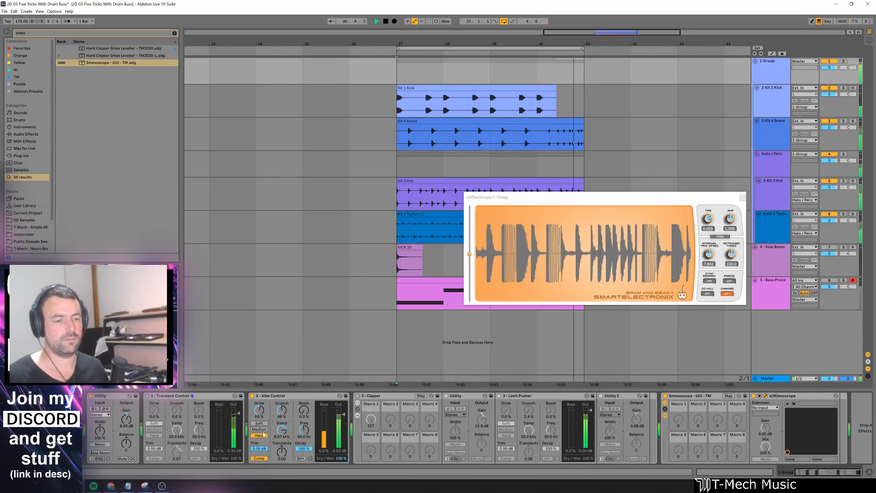
{"action": "left_click_drag", "start_coordinate": [259, 411], "coordinate": [260, 412]}
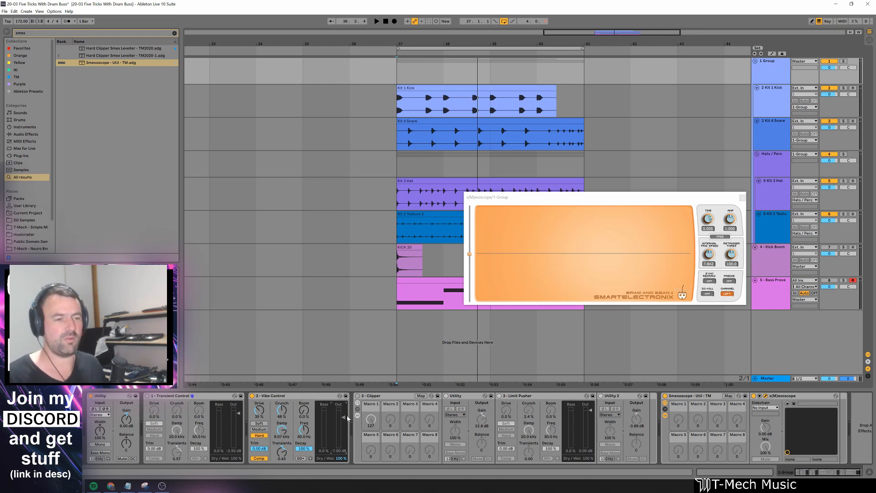
Step: Blend Vibe Control back to 27 % wet during playback, compare it off and on, and leave it bypassed
{"action": "key", "text": "space"}
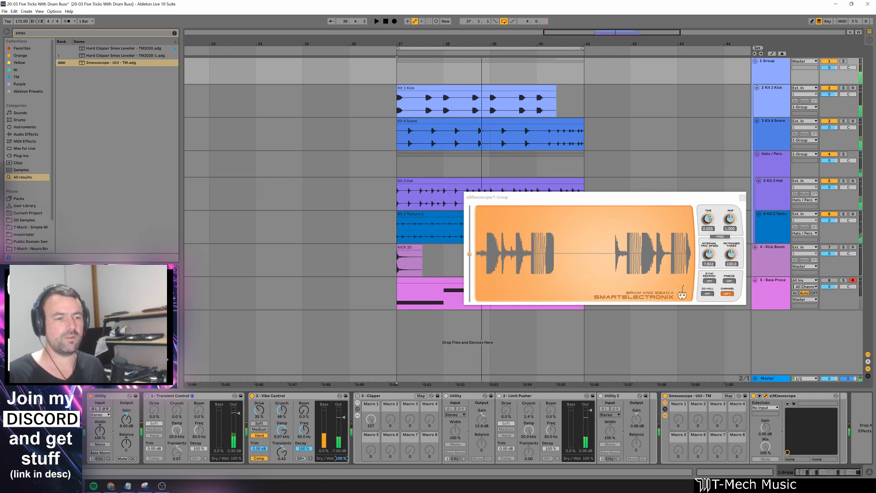
{"action": "left_click_drag", "start_coordinate": [341, 459], "coordinate": [342, 448]}
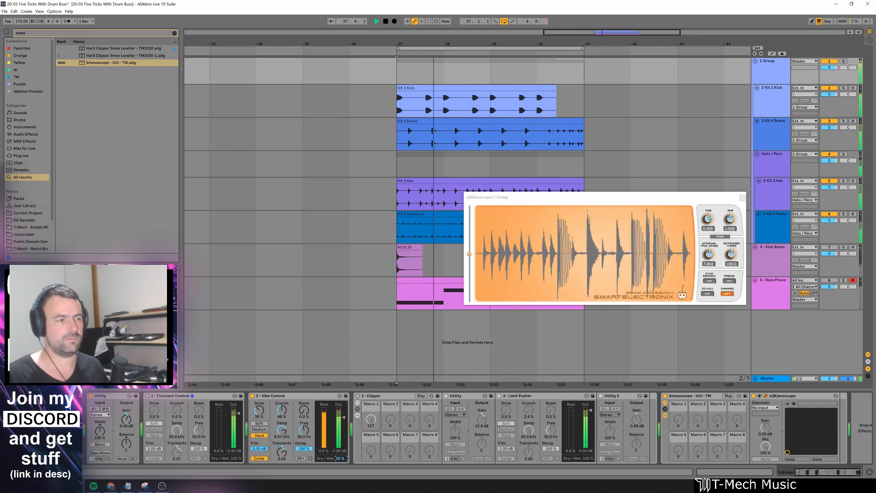
{"action": "left_click", "coordinate": [253, 396]}
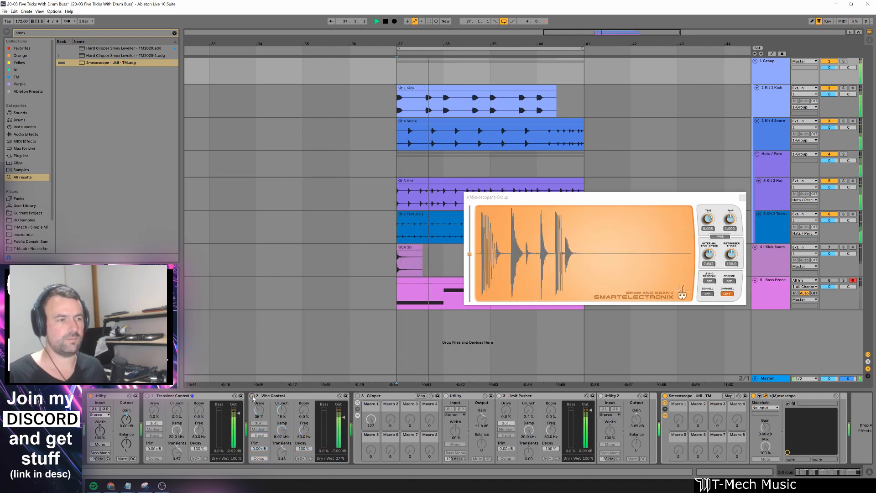
{"action": "left_click", "coordinate": [252, 396]}
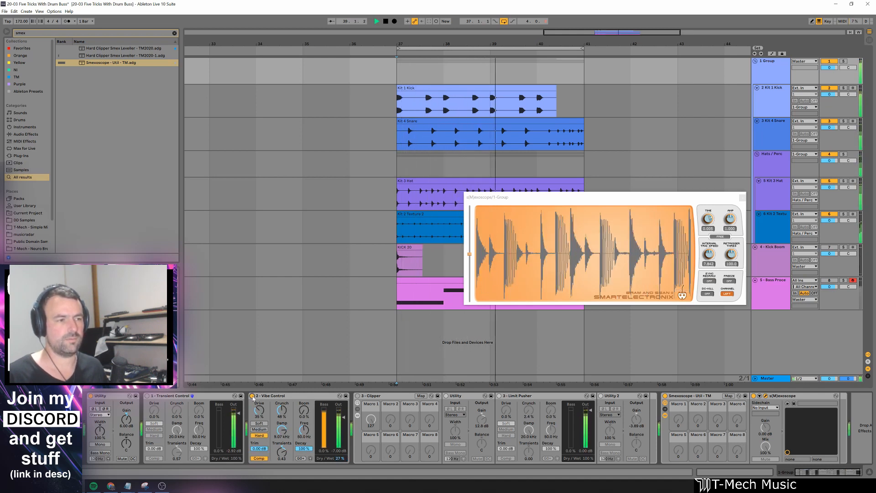
{"action": "left_click", "coordinate": [252, 395]}
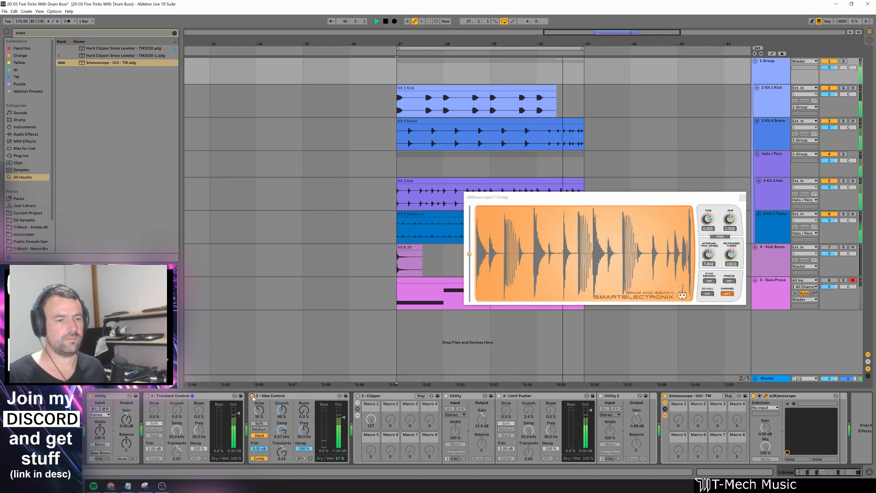
{"action": "left_click", "coordinate": [252, 396]}
{"action": "key", "text": "space"}
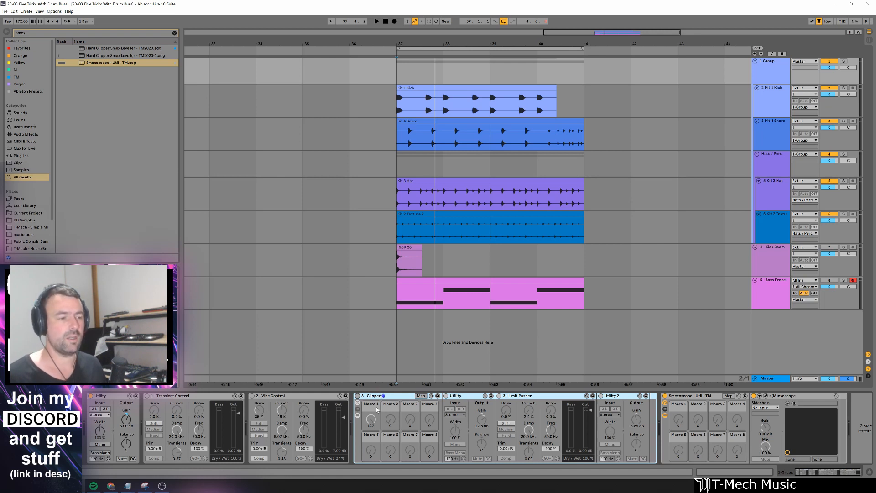
Step: Open the drum group's s(M)exoscope window, move it clear of the clips and view the unclipped drum waveform during playback
{"action": "left_click", "coordinate": [766, 396]}
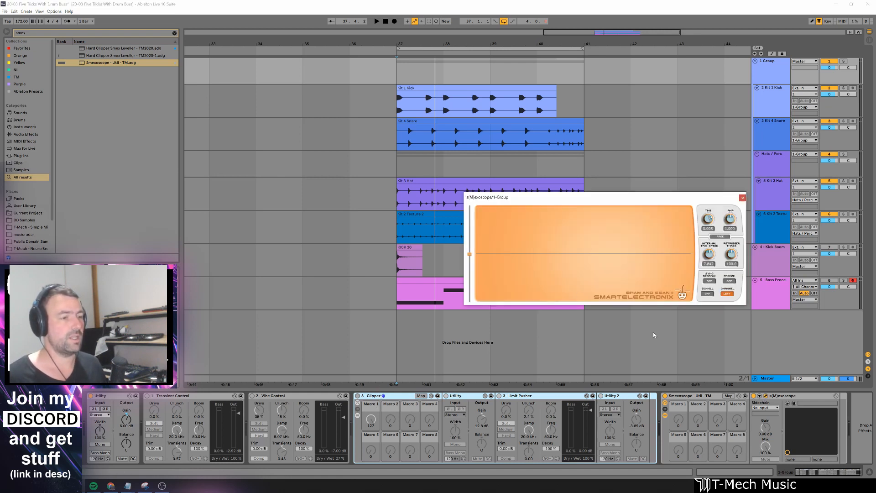
{"action": "left_click_drag", "start_coordinate": [591, 197], "coordinate": [635, 226]}
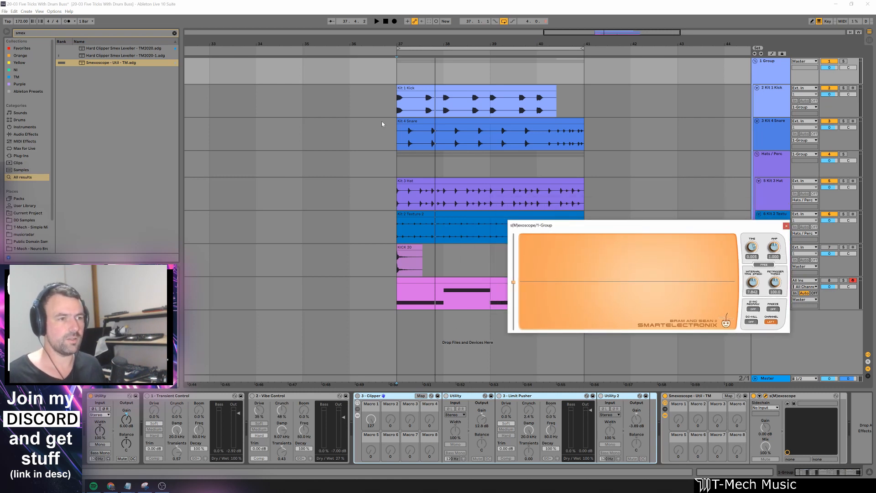
{"action": "key", "text": "space"}
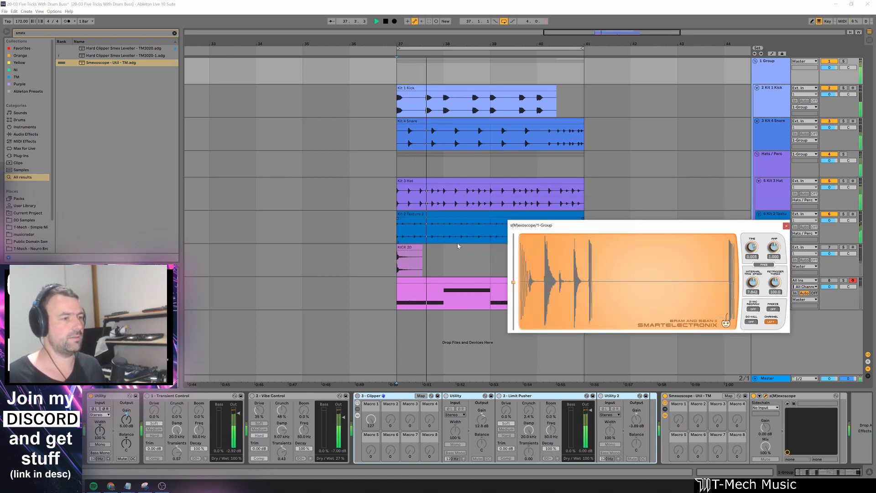
{"action": "key", "text": "space"}
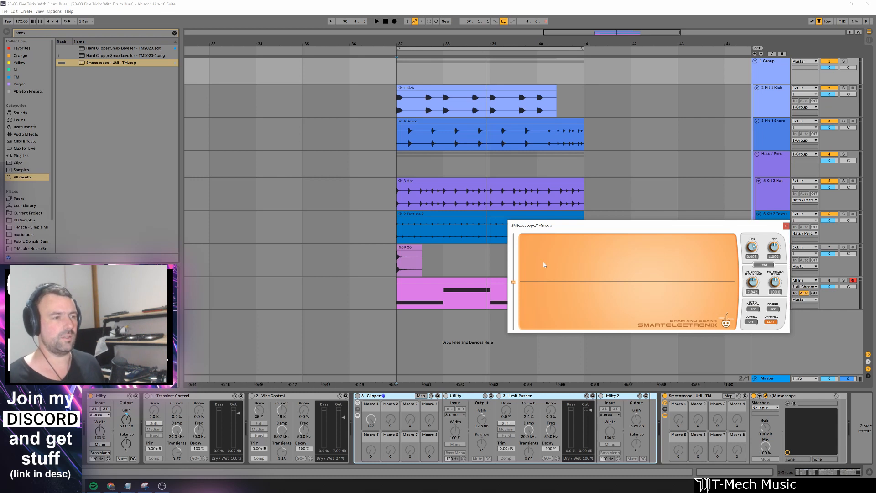
Step: Enable the 3 - Clipper rack on the drum group and play the loop to view the clipped waveform
{"action": "left_click", "coordinate": [357, 395]}
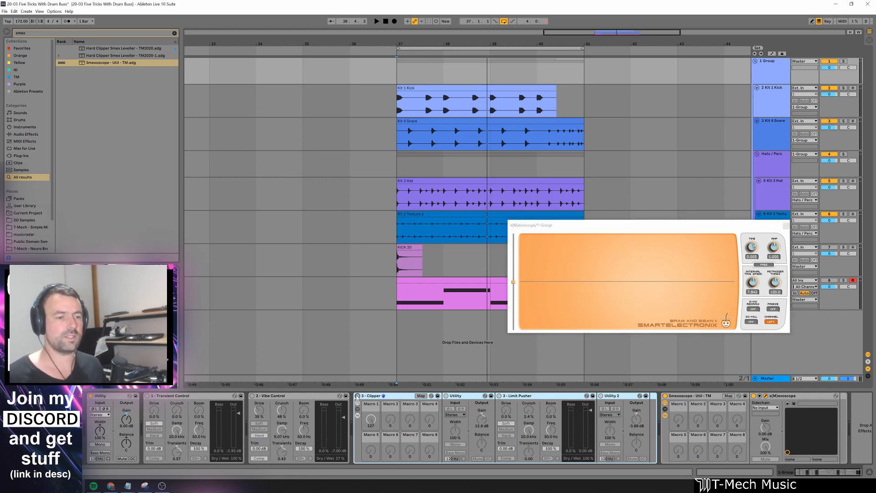
{"action": "key", "text": "space"}
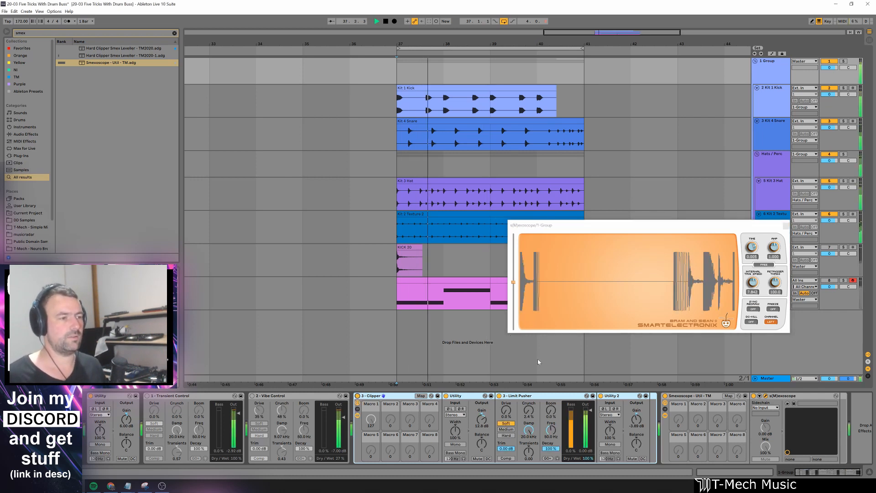
{"action": "key", "text": "space"}
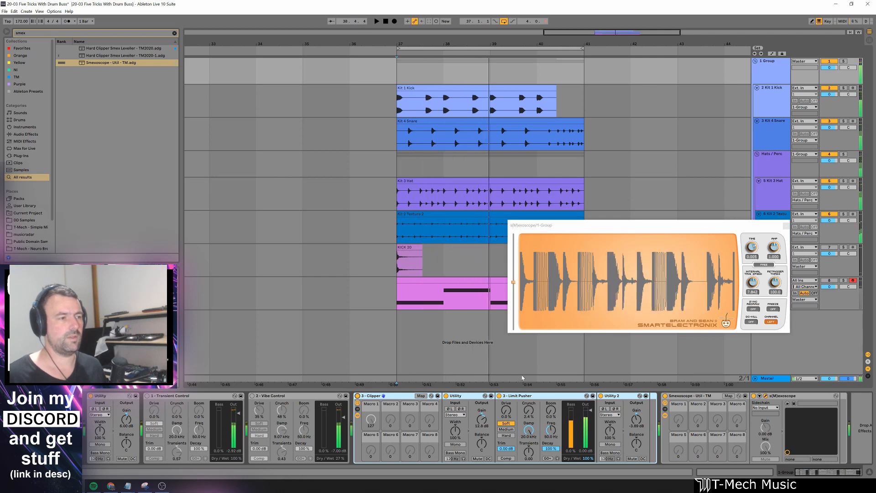
Step: Lower the gain of the Utility before Limit Pusher and raise Utility 2's gain to about -0.4 dB during playback
{"action": "mouse_move", "coordinate": [490, 414]}
{"action": "left_mouse_down"}
{"action": "mouse_move", "coordinate": [490, 425]}
{"action": "mouse_move", "coordinate": [482, 421]}
{"action": "left_mouse_up"}
{"action": "key", "text": "space"}
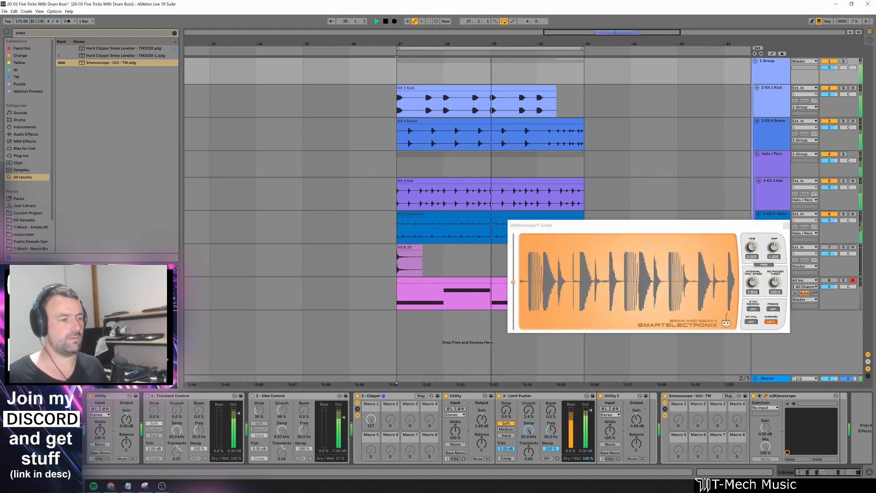
{"action": "left_click_drag", "start_coordinate": [634, 420], "coordinate": [634, 422]}
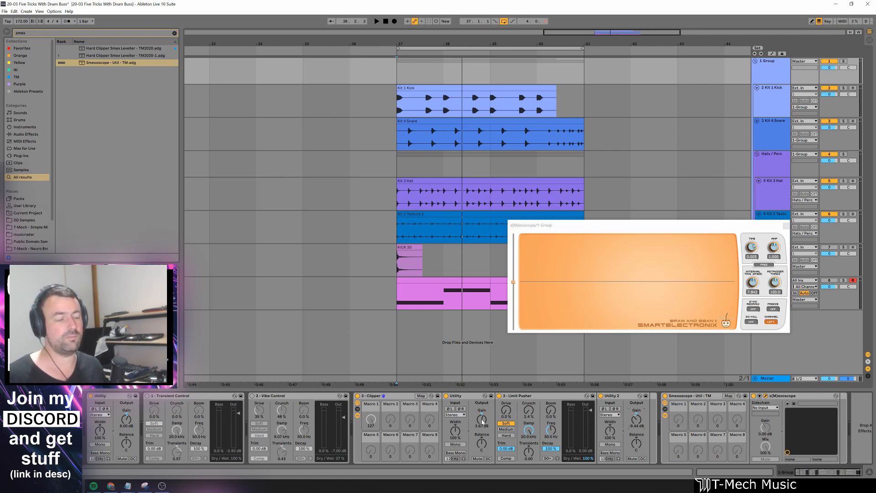
Step: Raise the gain of the Utility before Limit Pusher to drive the clipping much harder during playback, and stop the loop
{"action": "key", "text": "space"}
{"action": "left_click_drag", "start_coordinate": [483, 421], "coordinate": [482, 402]}
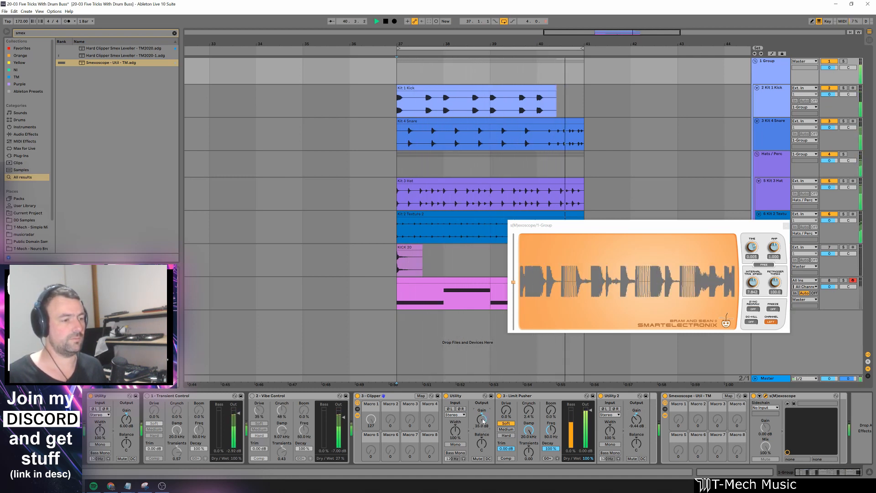
{"action": "left_click_drag", "start_coordinate": [482, 420], "coordinate": [482, 402]}
{"action": "key", "text": "space"}
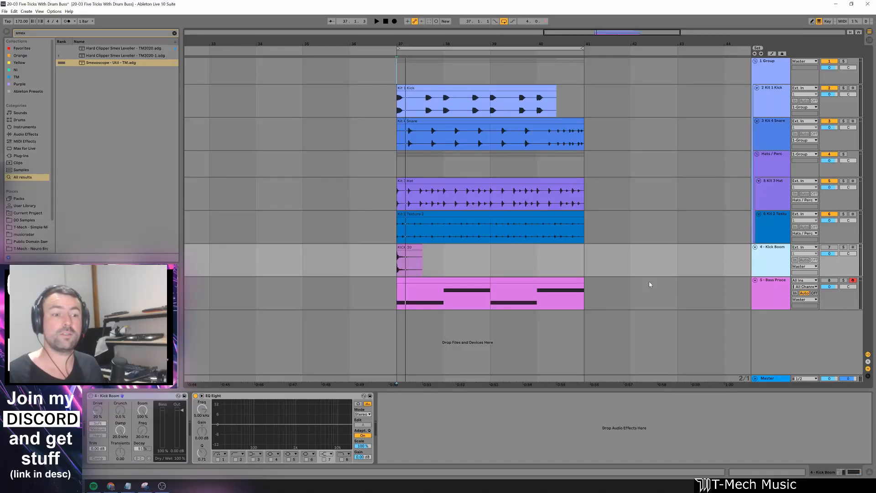
Step: Play the soloed KICK 20 clip with the Kick Boom Drum Buss bypassed and examine its dry waveform up close
{"action": "left_click", "coordinate": [90, 396]}
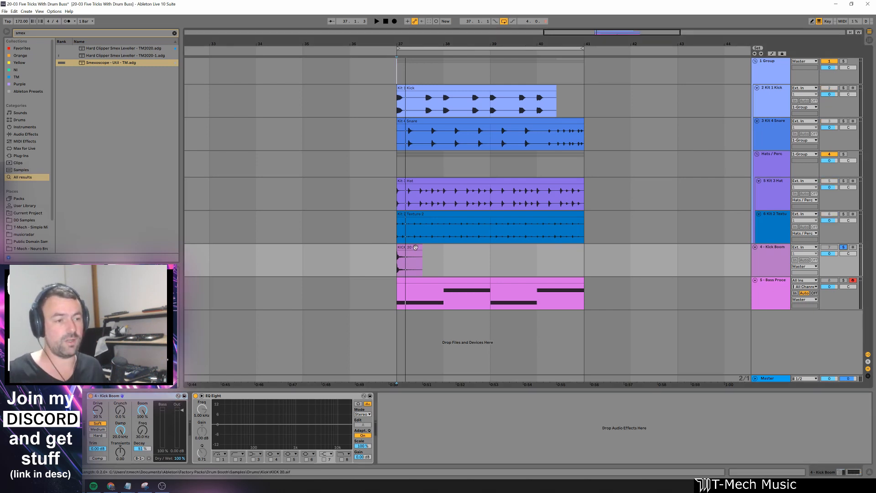
{"action": "left_click", "coordinate": [414, 247]}
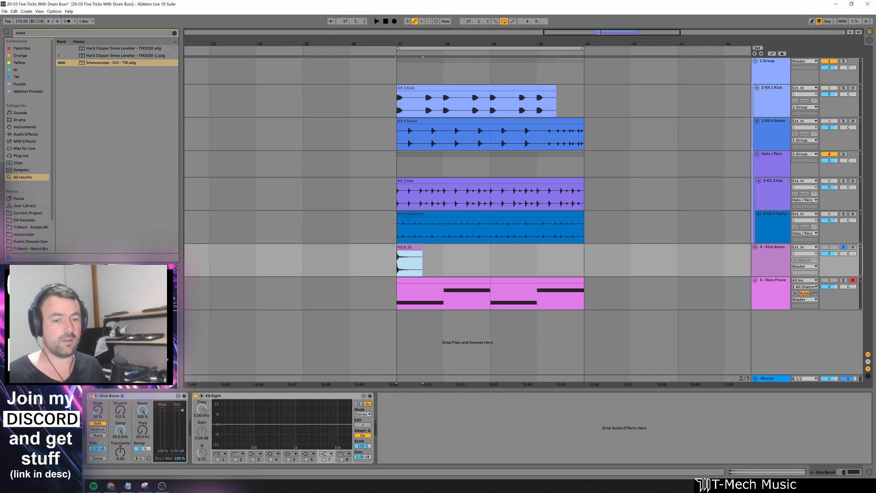
{"action": "left_click", "coordinate": [91, 396]}
{"action": "key", "text": "space"}
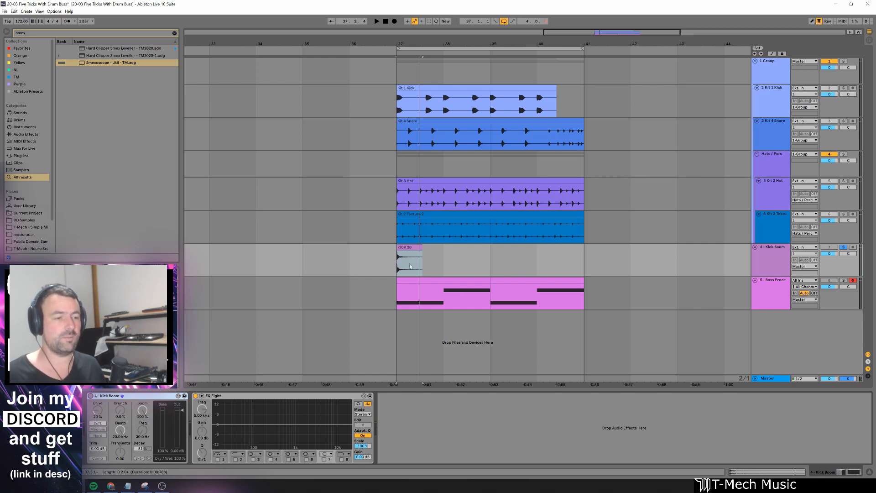
{"action": "left_click_drag", "start_coordinate": [398, 41], "coordinate": [325, 132]}
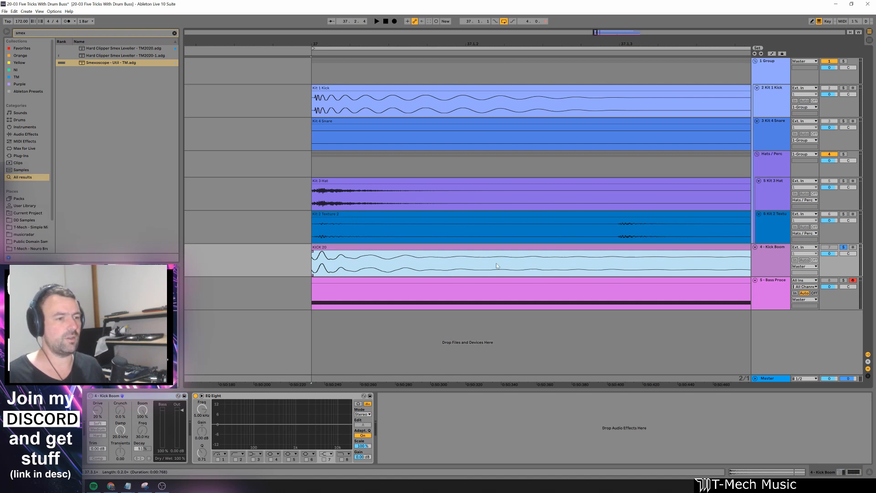
{"action": "left_click_drag", "start_coordinate": [518, 44], "coordinate": [405, 1]}
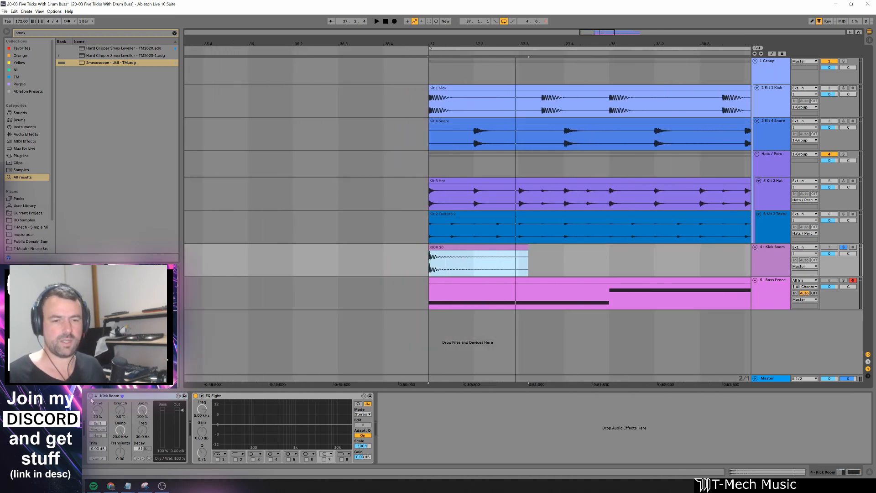
Step: Enable the Kick Boom Drum Buss, set its Boom and Decay to 100%, and raise its Freq to about 90 Hz
{"action": "left_click", "coordinate": [91, 396]}
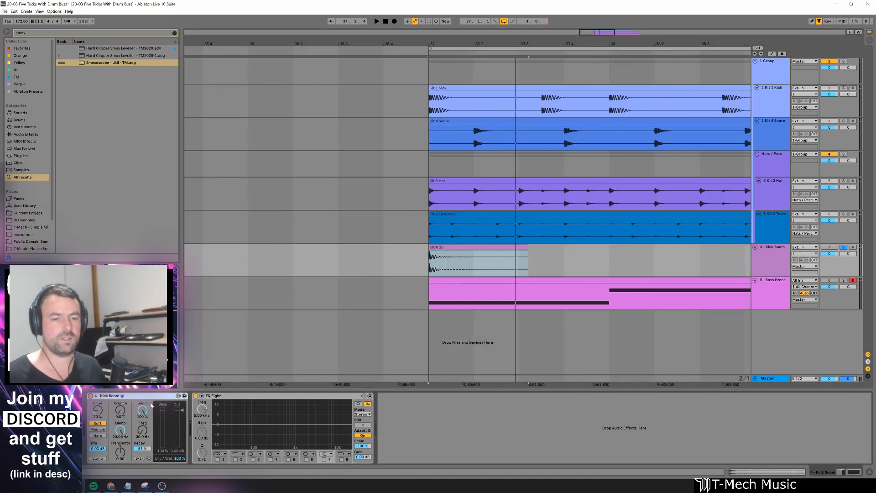
{"action": "left_click_drag", "start_coordinate": [152, 405], "coordinate": [152, 452]}
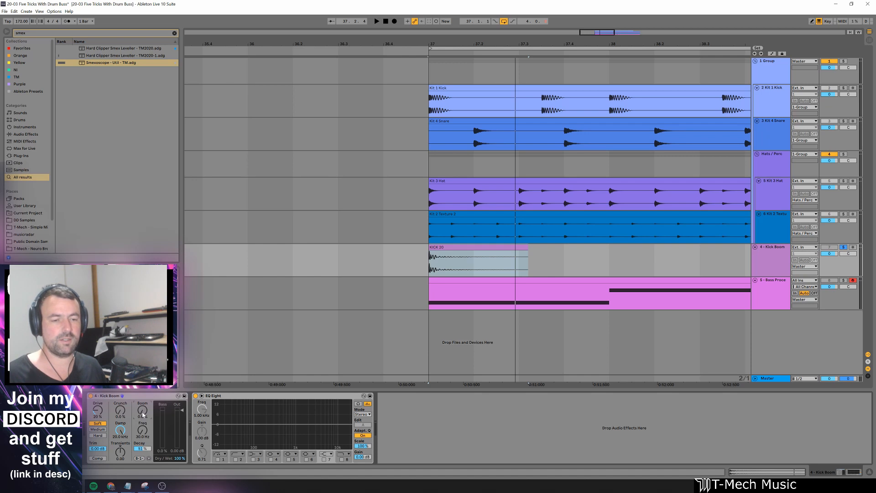
{"action": "left_click_drag", "start_coordinate": [143, 414], "coordinate": [143, 369]}
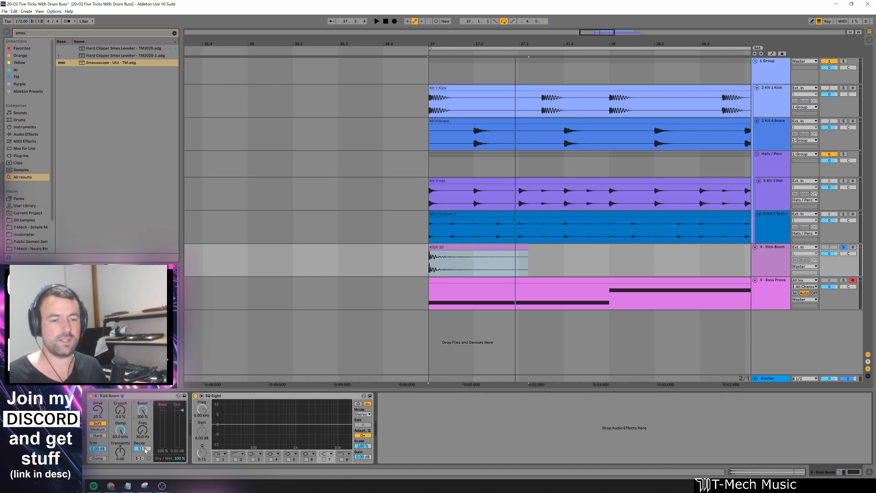
{"action": "left_click_drag", "start_coordinate": [146, 450], "coordinate": [146, 427]}
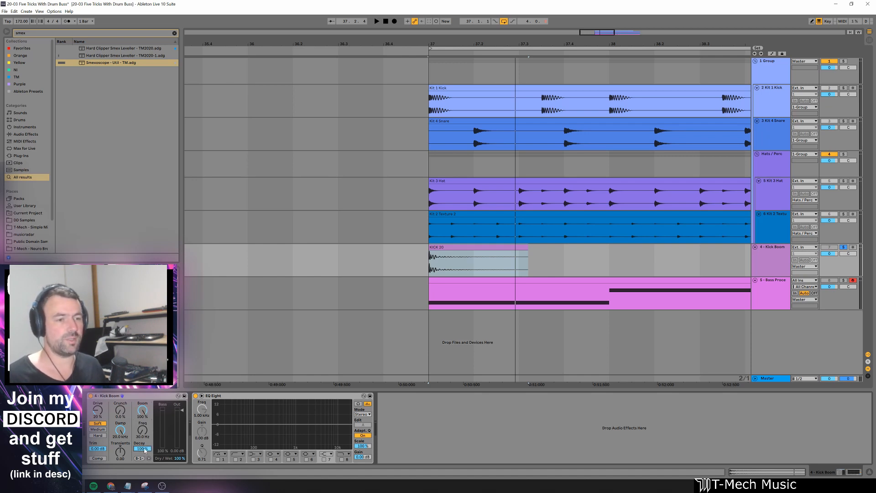
{"action": "left_click_drag", "start_coordinate": [142, 431], "coordinate": [142, 418]}
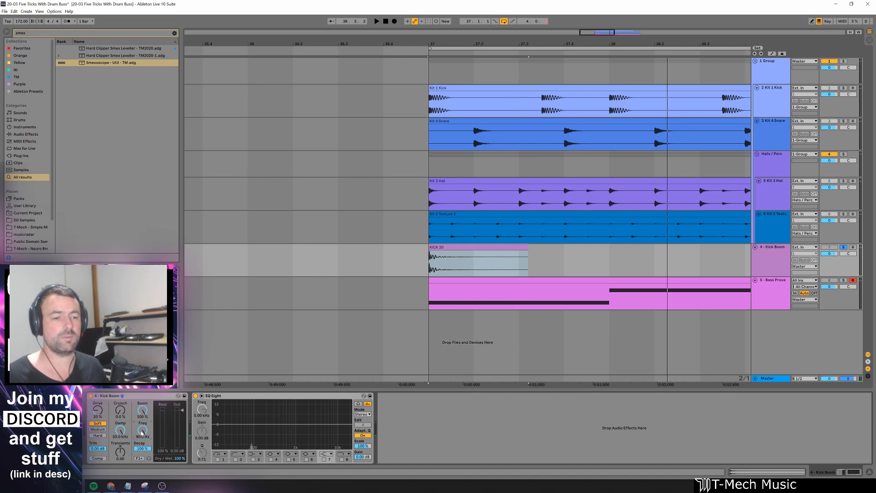
Step: Retrigger the soloed kick repeatedly while sweeping the Drum Buss boom frequency down to about 52.4 Hz
{"action": "key", "text": "space"}
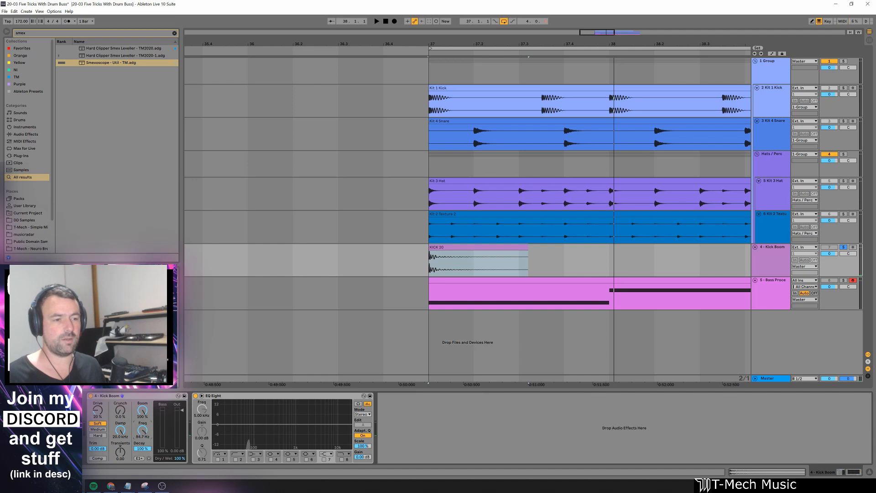
{"action": "key", "text": "space"}
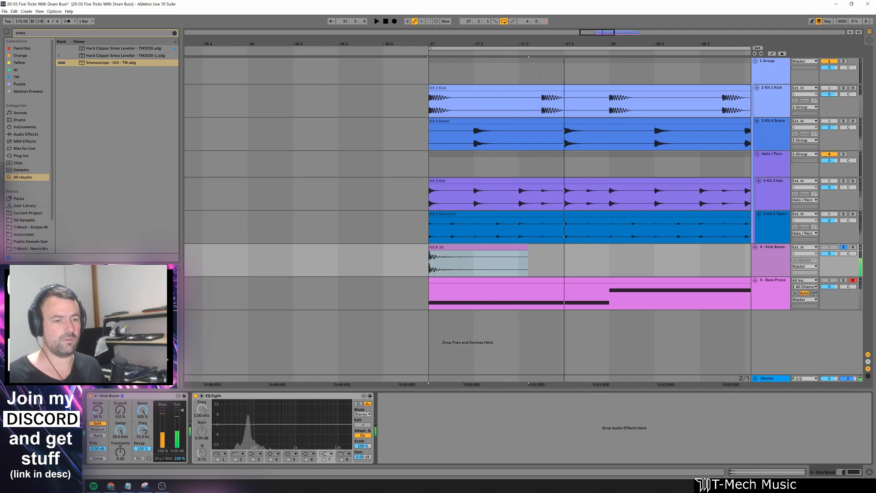
{"action": "key", "text": "space"}
{"action": "left_click_drag", "start_coordinate": [142, 430], "coordinate": [144, 429]}
{"action": "key", "text": "space"}
{"action": "key", "text": "space"}
{"action": "key", "text": "space"}
{"action": "key", "text": "space"}
{"action": "key", "text": "space"}
{"action": "key", "text": "space"}
{"action": "key", "text": "space"}
{"action": "key", "text": "space"}
{"action": "key", "text": "space"}
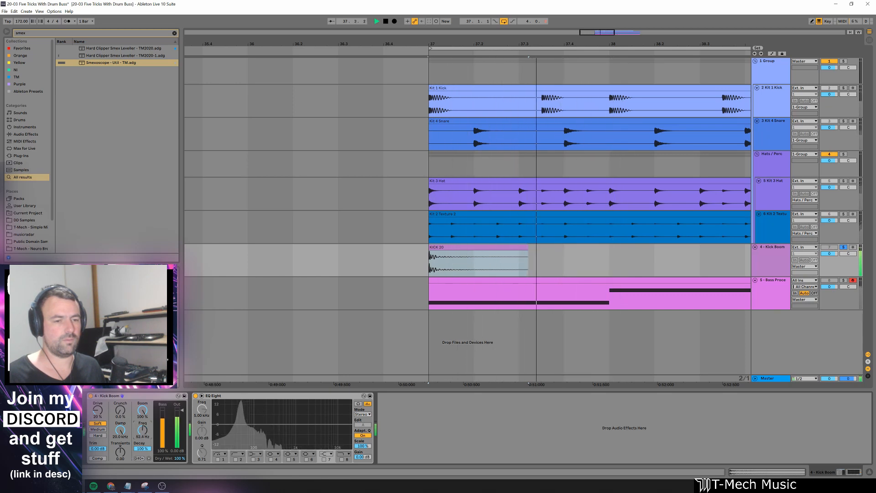
Step: Fine-tune the boom frequency to about 57.2 Hz, note A#0, replaying the kick to compare nearby tunings
{"action": "key", "text": "space"}
{"action": "key", "text": "space"}
{"action": "key", "text": "space"}
{"action": "key", "text": "space"}
{"action": "key", "text": "space"}
{"action": "left_click_drag", "start_coordinate": [143, 430], "coordinate": [144, 430]}
{"action": "key", "text": "space"}
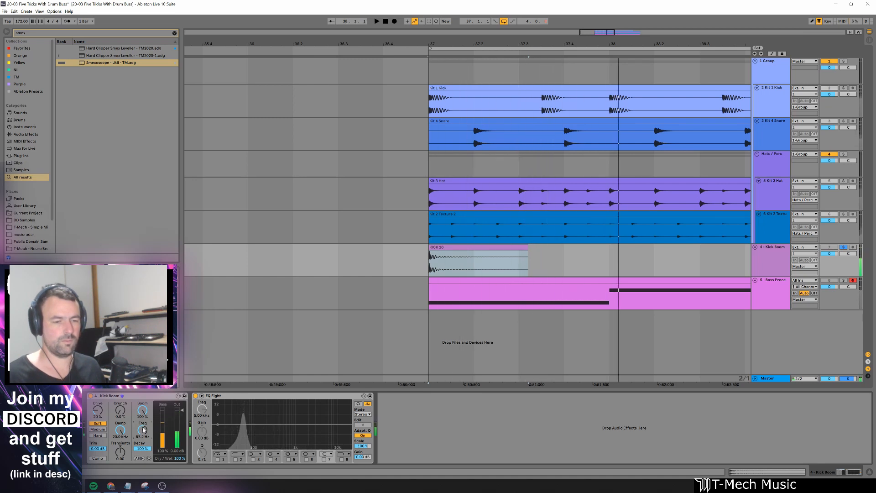
{"action": "key", "text": "space"}
{"action": "key", "text": "space"}
{"action": "key", "text": "space"}
{"action": "key", "text": "space"}
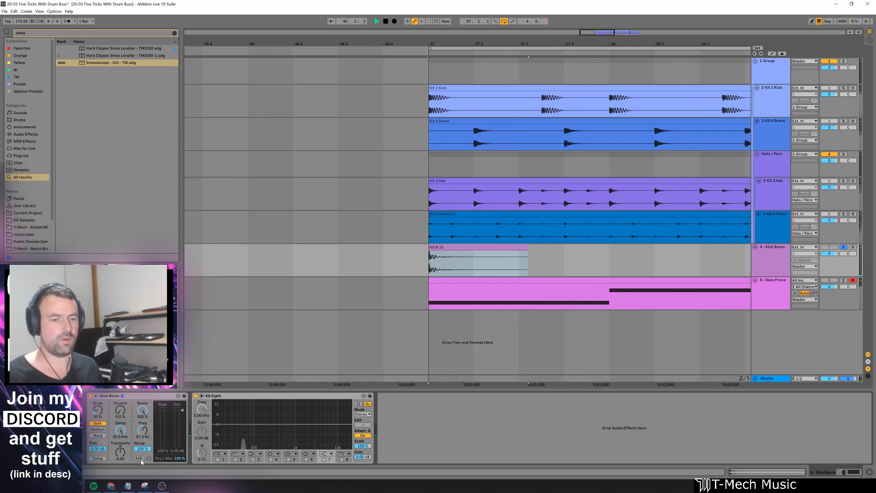
{"action": "key", "text": "space"}
{"action": "key", "text": "space"}
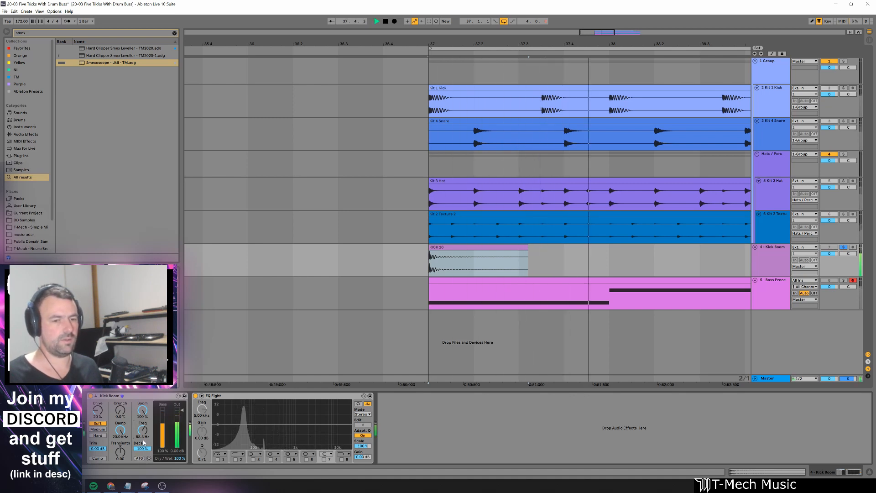
{"action": "key", "text": "space"}
{"action": "key", "text": "space"}
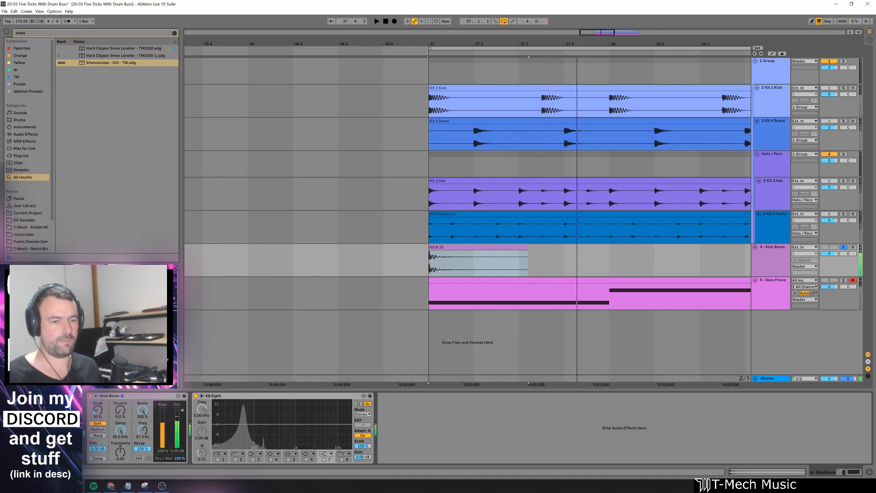
{"action": "key", "text": "space"}
{"action": "key", "text": "space"}
{"action": "key", "text": "space"}
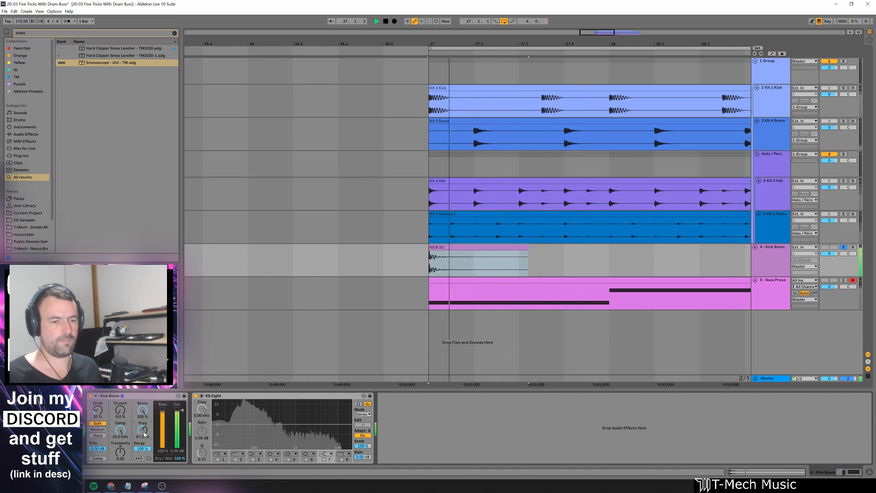
Step: Try higher boom frequencies of about 61 Hz and 66.3 Hz, playing the kick at each setting
{"action": "key", "text": "space"}
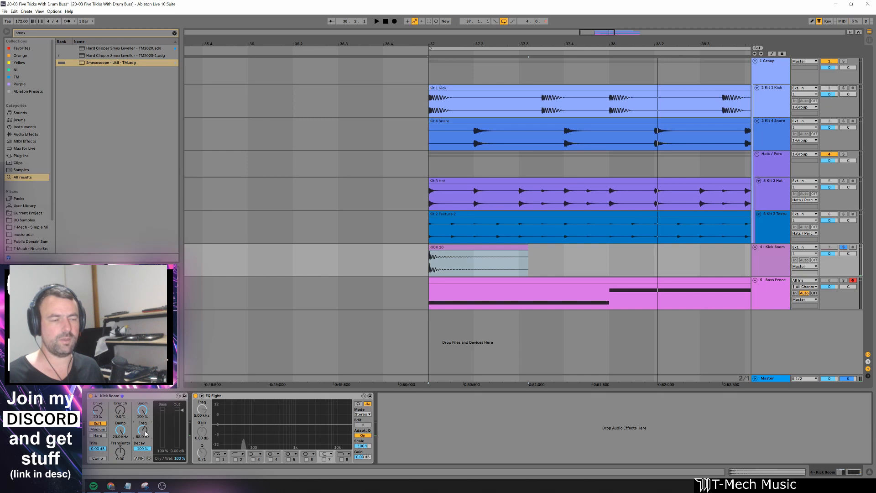
{"action": "key", "text": "space"}
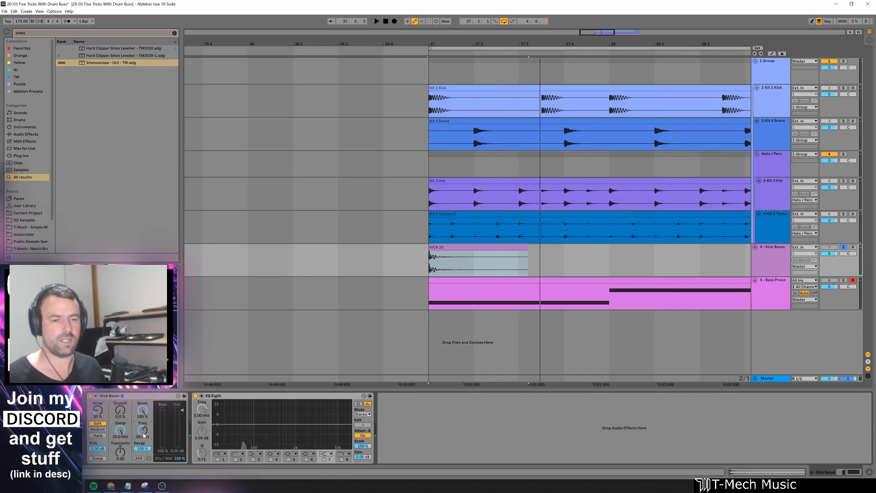
{"action": "left_click_drag", "start_coordinate": [143, 435], "coordinate": [143, 434]}
{"action": "key", "text": "space"}
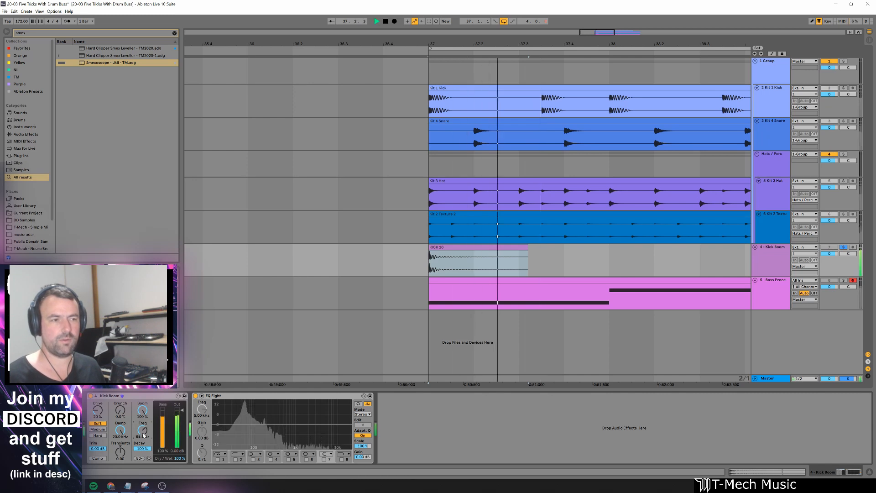
{"action": "key", "text": "space"}
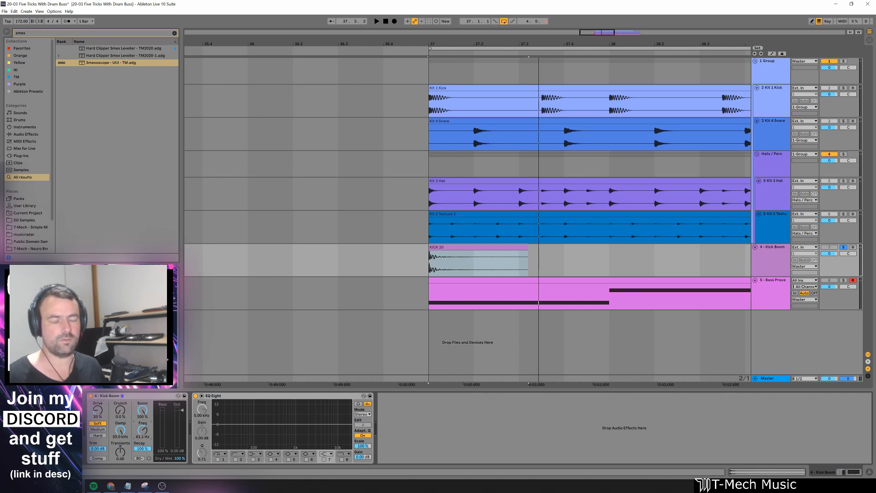
{"action": "left_click_drag", "start_coordinate": [146, 434], "coordinate": [146, 433]}
{"action": "key", "text": "space"}
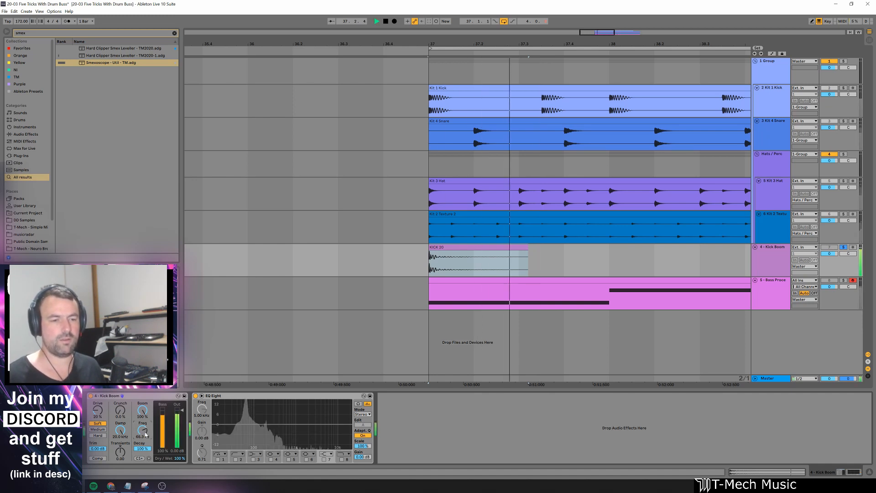
{"action": "key", "text": "space"}
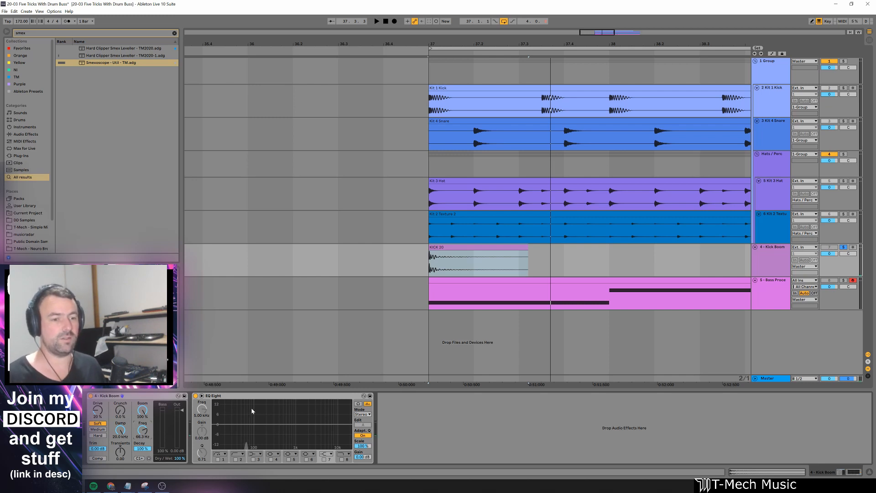
Step: Bring the boom frequency down in small moves to about 57.1 Hz while auditioning the kick, and stop playback
{"action": "key", "text": "space"}
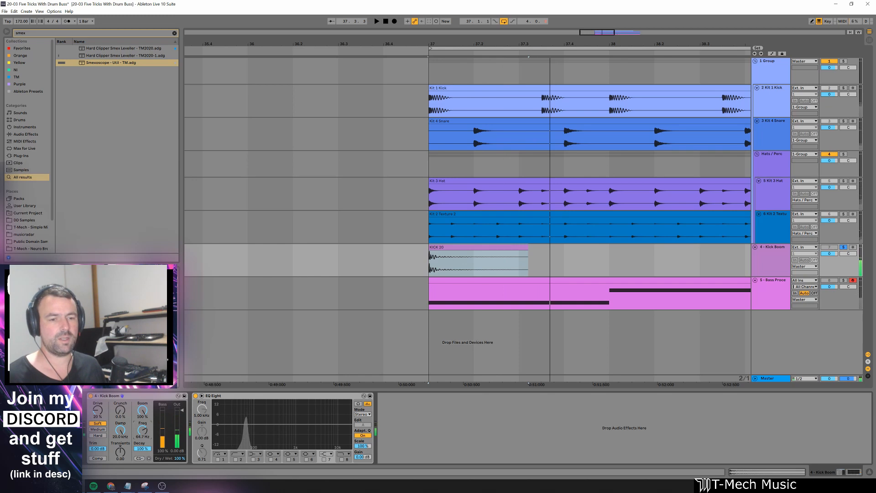
{"action": "left_click_drag", "start_coordinate": [142, 430], "coordinate": [142, 433]}
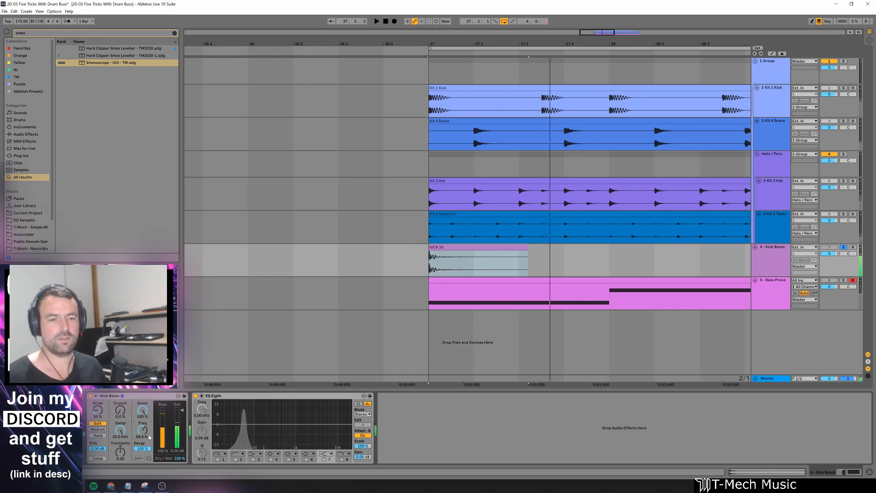
{"action": "left_click_drag", "start_coordinate": [142, 430], "coordinate": [142, 431]}
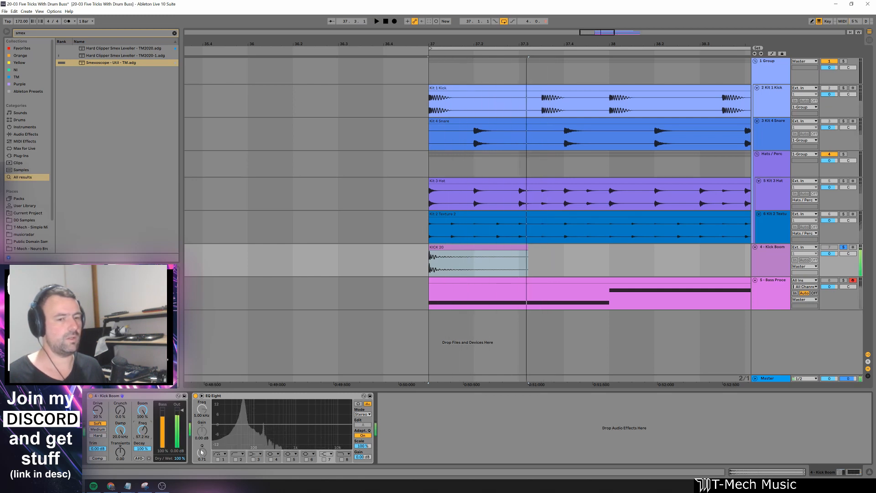
{"action": "left_click_drag", "start_coordinate": [146, 433], "coordinate": [146, 438]}
{"action": "key", "text": "space"}
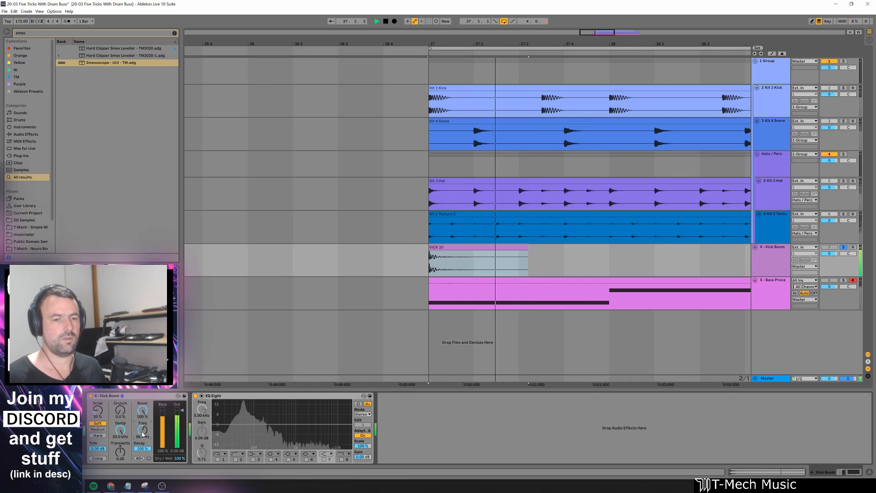
{"action": "left_click_drag", "start_coordinate": [144, 436], "coordinate": [144, 434]}
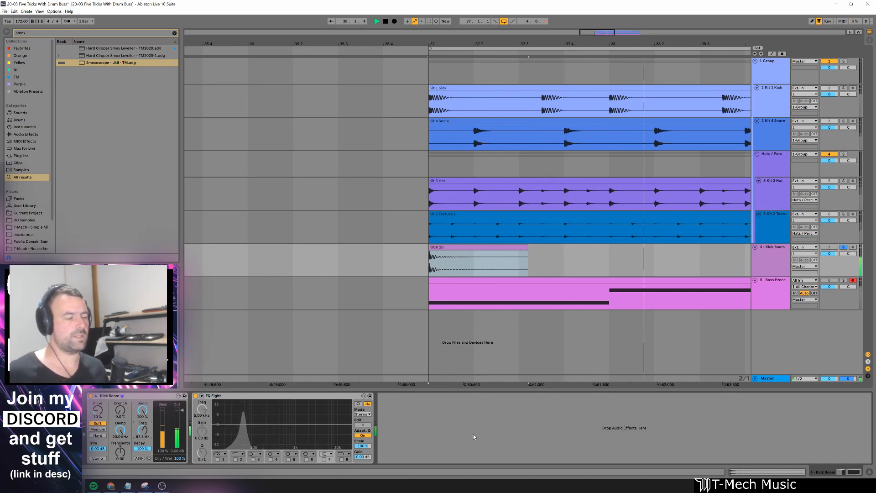
{"action": "key", "text": "space"}
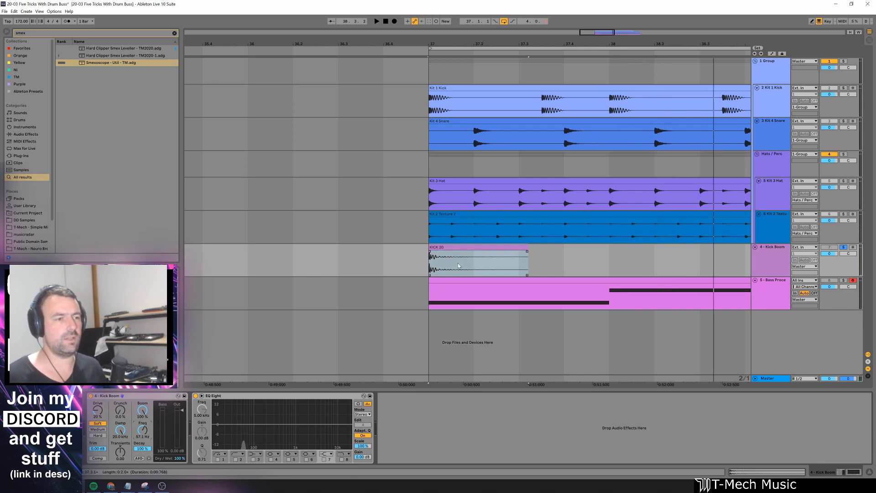
{"action": "key", "text": "space"}
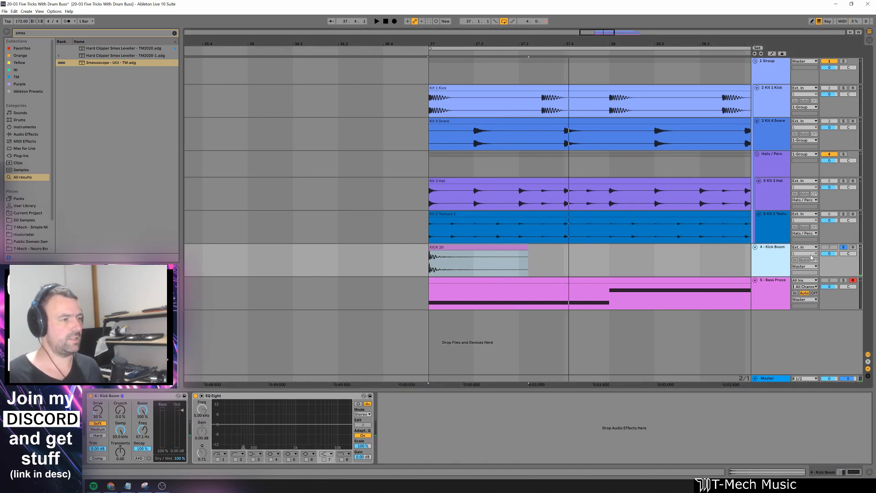
Step: Unsolo Kick Boom, mute the Kit 1 Kick track, activate the Kick Boom track and play the full loop
{"action": "left_click", "coordinate": [844, 88]}
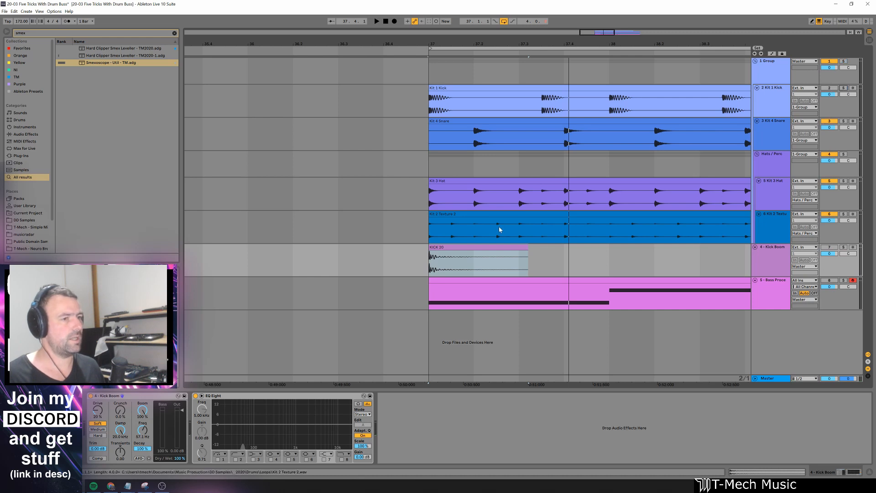
{"action": "left_click", "coordinate": [428, 280]}
{"action": "key", "text": "space"}
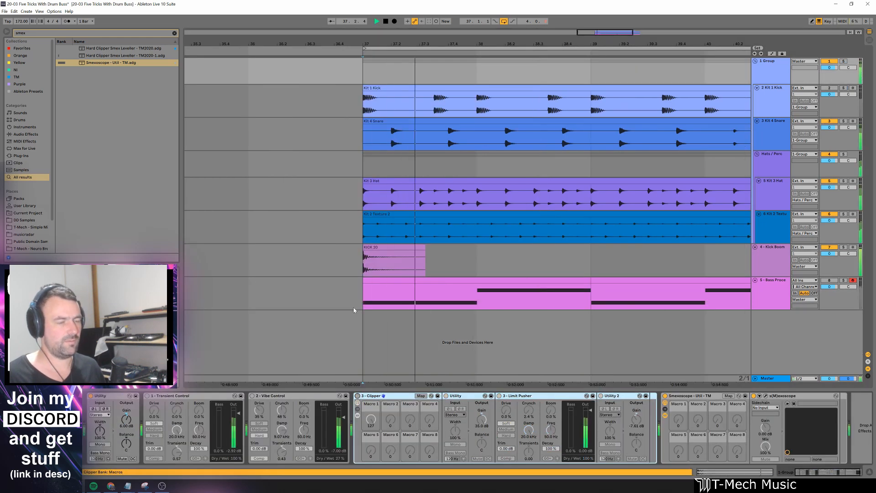
{"action": "left_click", "coordinate": [347, 261]}
{"action": "key", "text": "minus"}
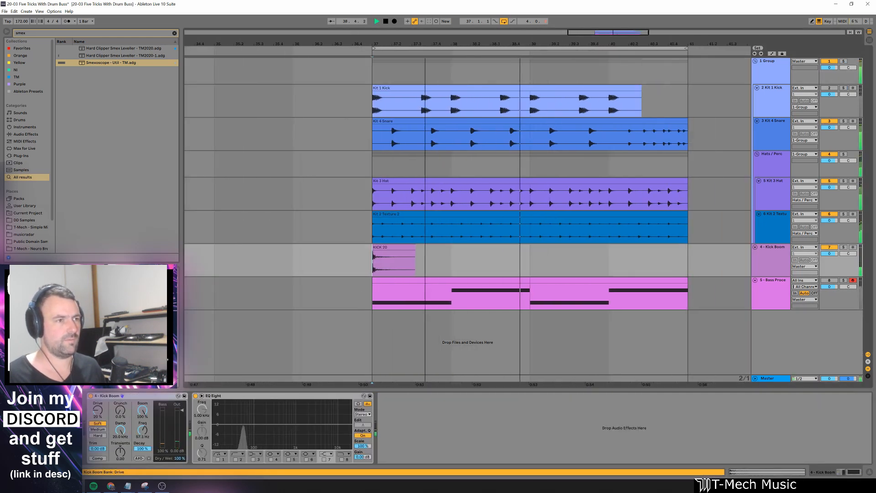
{"action": "key", "text": "minus"}
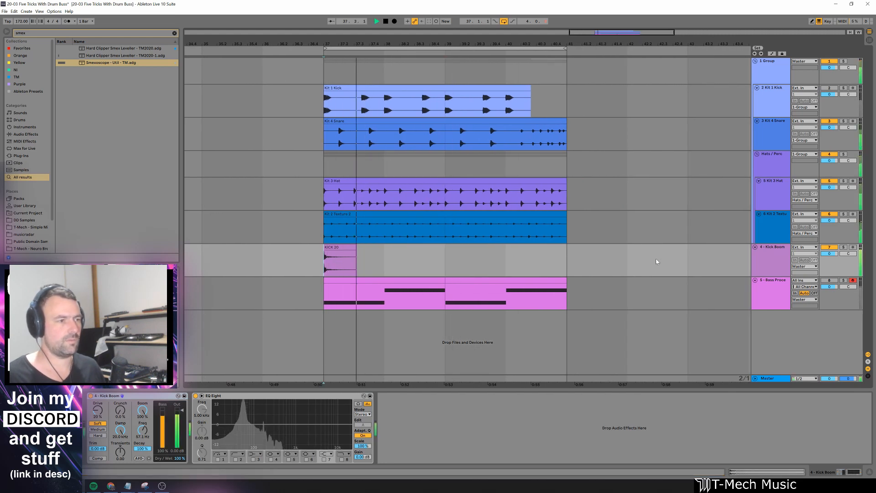
Step: Lower the Kick Boom Drum Buss decay to 34% and replay the loop several times to hear the shorter boom
{"action": "left_click", "coordinate": [763, 262]}
{"action": "key", "text": "space"}
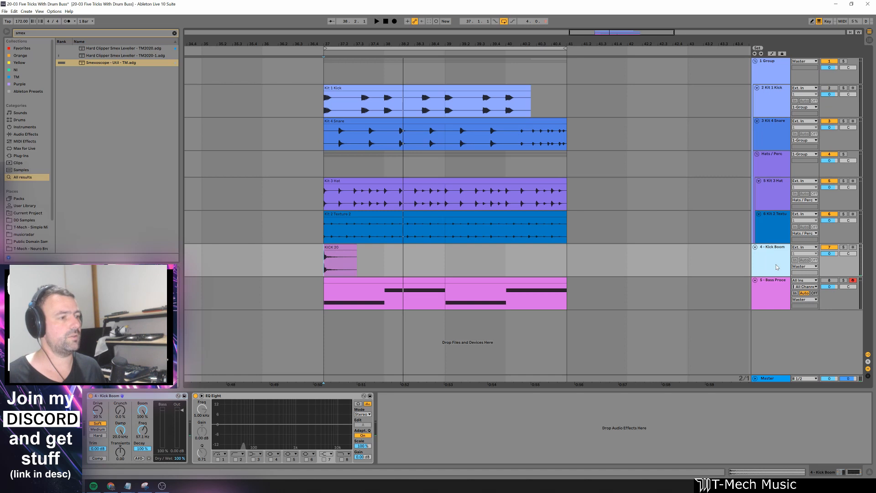
{"action": "left_click", "coordinate": [330, 267]}
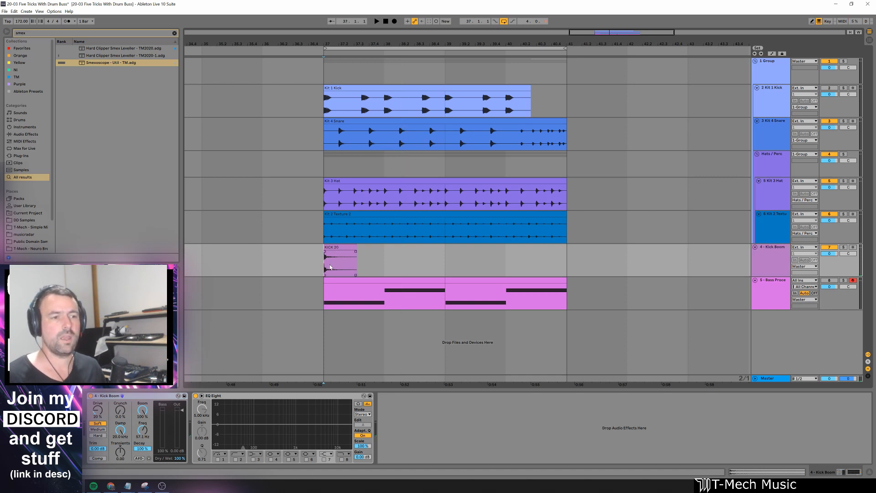
{"action": "key", "text": "space"}
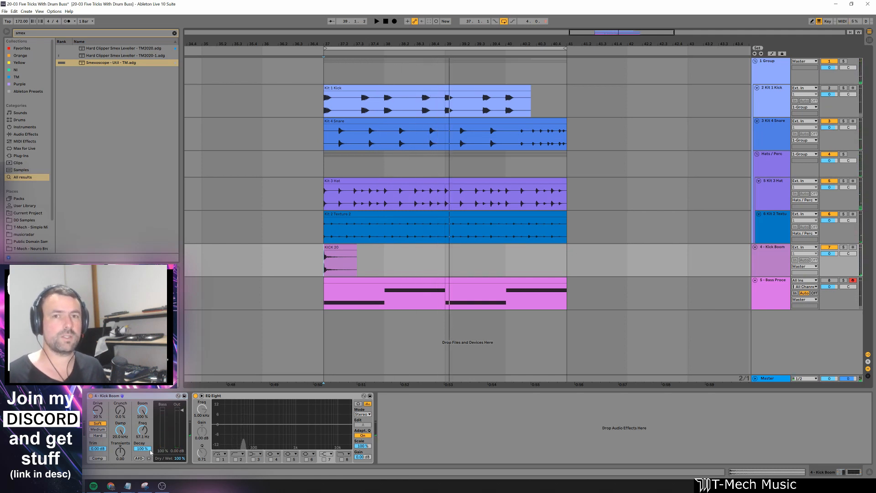
{"action": "left_click_drag", "start_coordinate": [142, 450], "coordinate": [143, 457]}
{"action": "key", "text": "space"}
{"action": "key", "text": "space"}
{"action": "key", "text": "space"}
{"action": "key", "text": "space"}
{"action": "key", "text": "space"}
{"action": "key", "text": "space"}
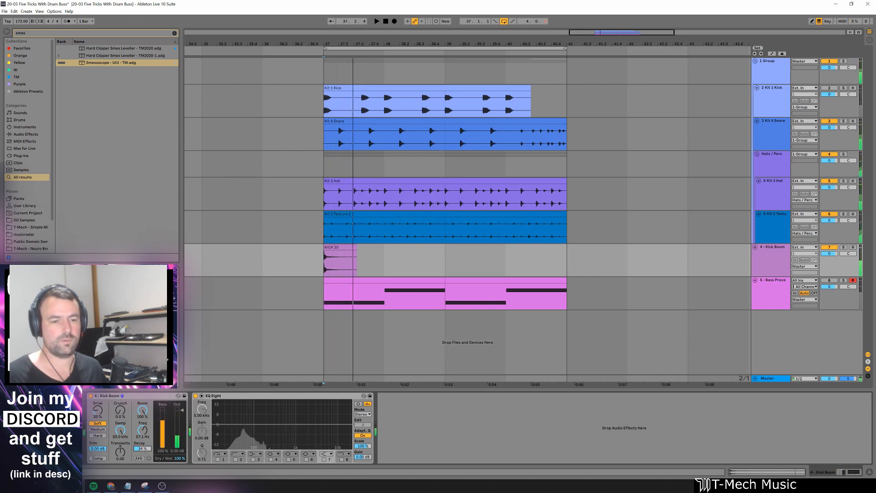
{"action": "key", "text": "space"}
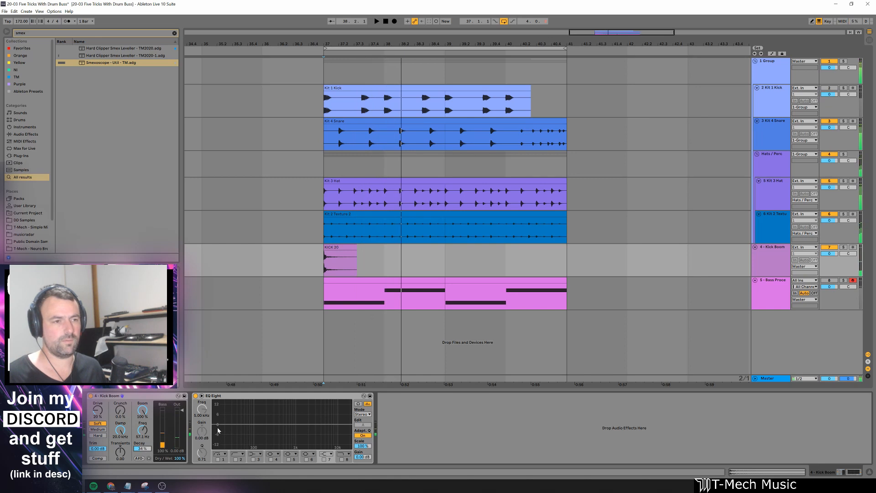
Step: Duplicate the KICK 20 clip along the Kick Boom track to follow the Kit 1 Kick rhythm up to the loop end, and play it
{"action": "key", "text": "space"}
{"action": "key", "text": "space"}
{"action": "key", "text": "space"}
{"action": "left_click", "coordinate": [340, 248]}
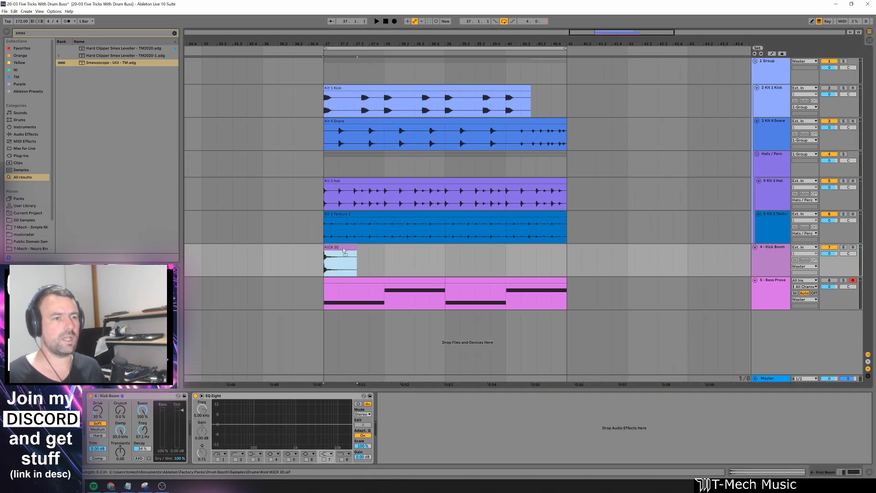
{"action": "left_click_drag", "start_coordinate": [343, 248], "coordinate": [386, 250]}
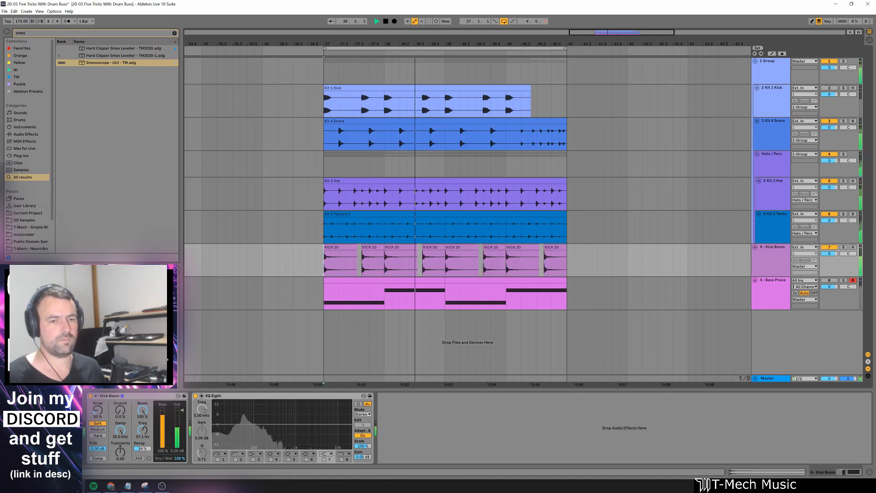
Step: Compare the full loop with the Kick Boom Drum Buss bypassed and active, and stop playback
{"action": "left_click", "coordinate": [91, 396]}
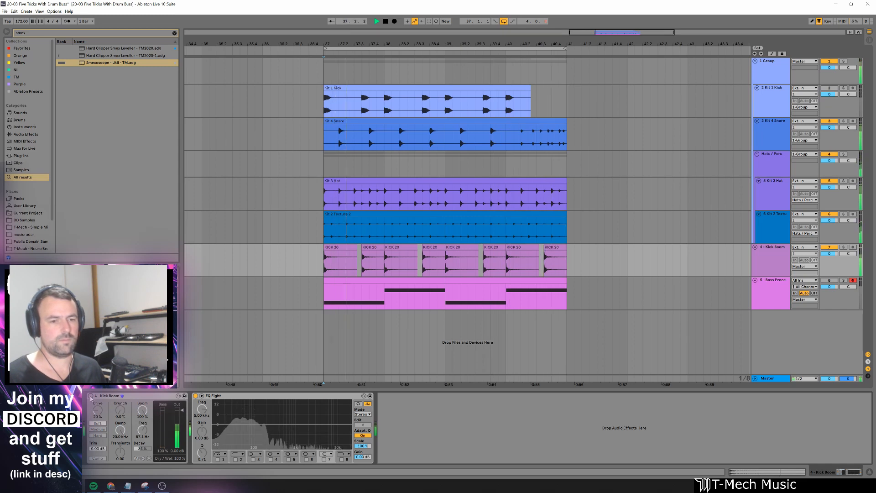
{"action": "left_click", "coordinate": [91, 396]}
{"action": "key", "text": "space"}
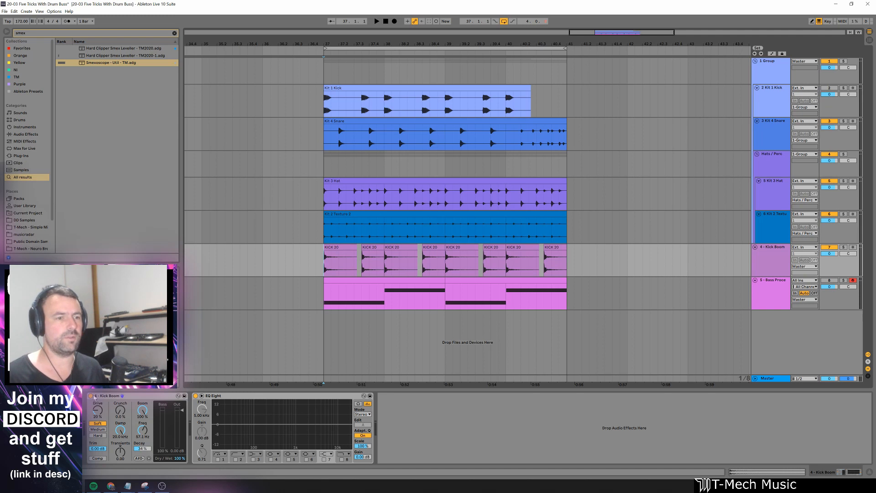
{"action": "key", "text": "space"}
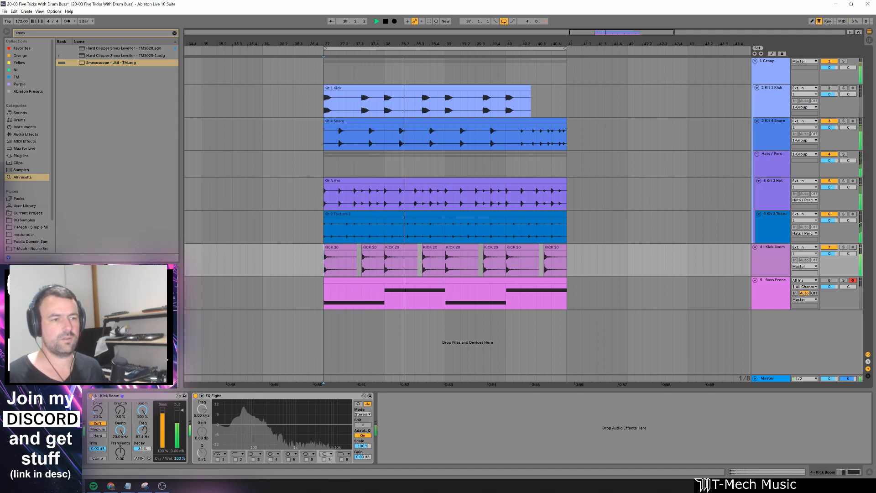
{"action": "left_click", "coordinate": [91, 396]}
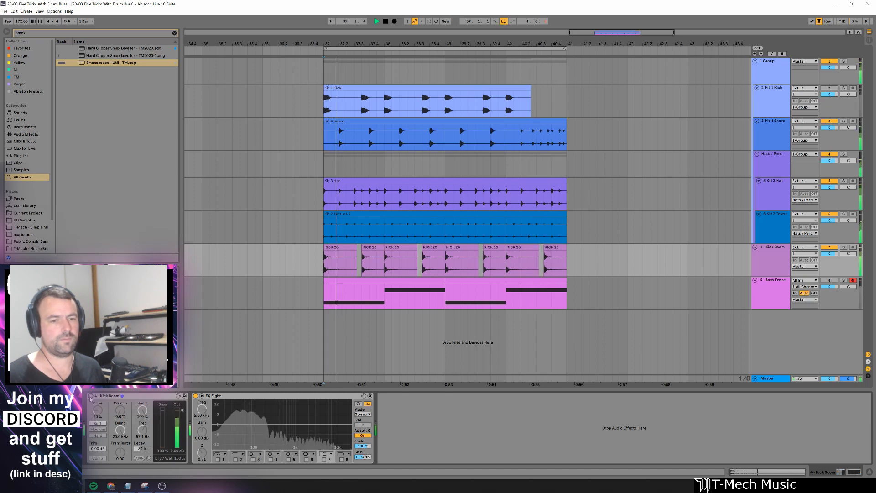
{"action": "left_click", "coordinate": [91, 395]}
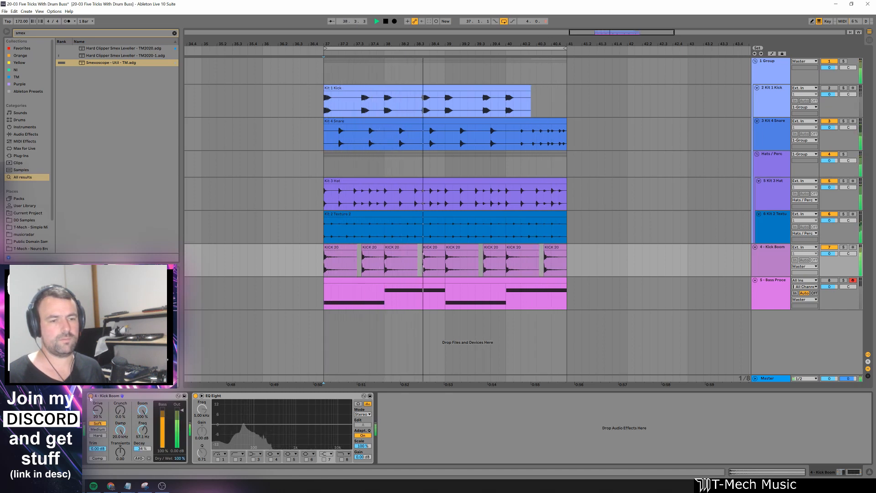
{"action": "key", "text": "space"}
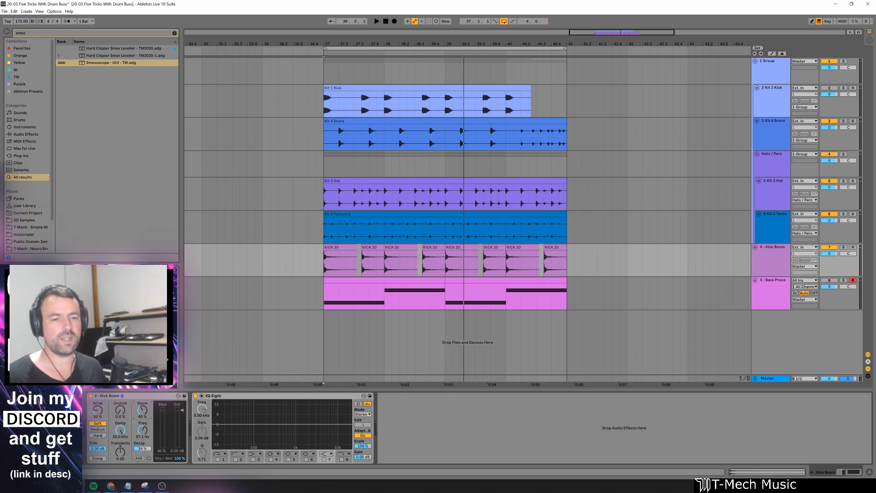
Step: Set the Kick Boom boom amount to 42% and compare the loop with Drum Buss off and on
{"action": "left_click_drag", "start_coordinate": [142, 410], "coordinate": [143, 408]}
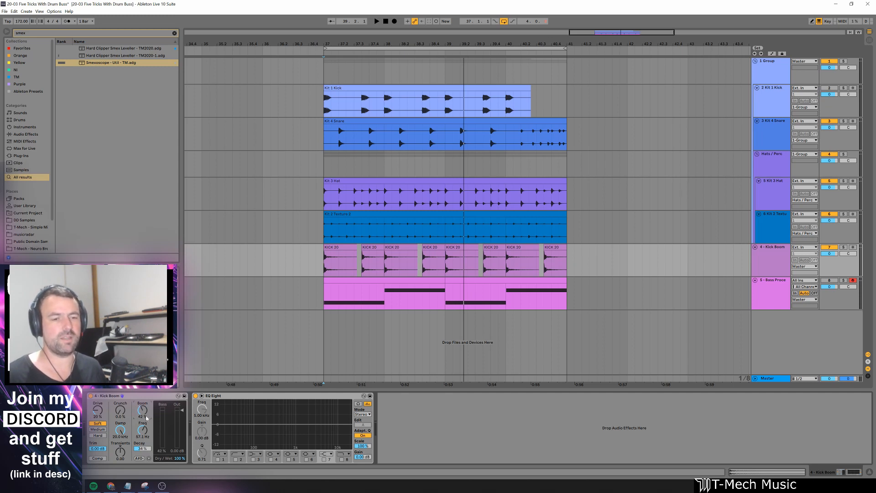
{"action": "key", "text": "space"}
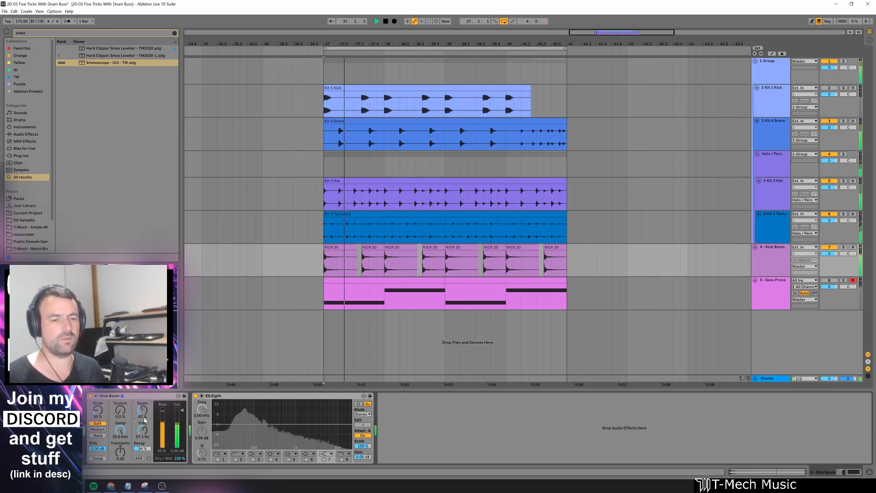
{"action": "left_click", "coordinate": [91, 396]}
{"action": "left_click", "coordinate": [91, 396]}
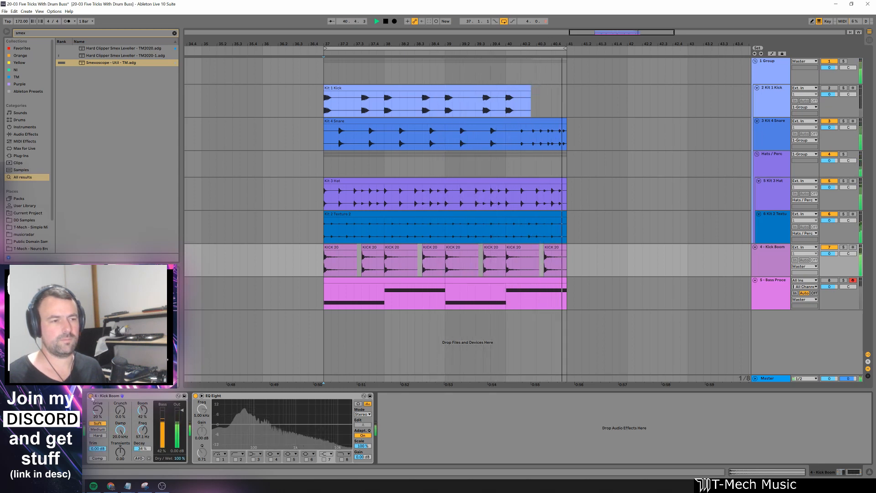
{"action": "left_click", "coordinate": [90, 396]}
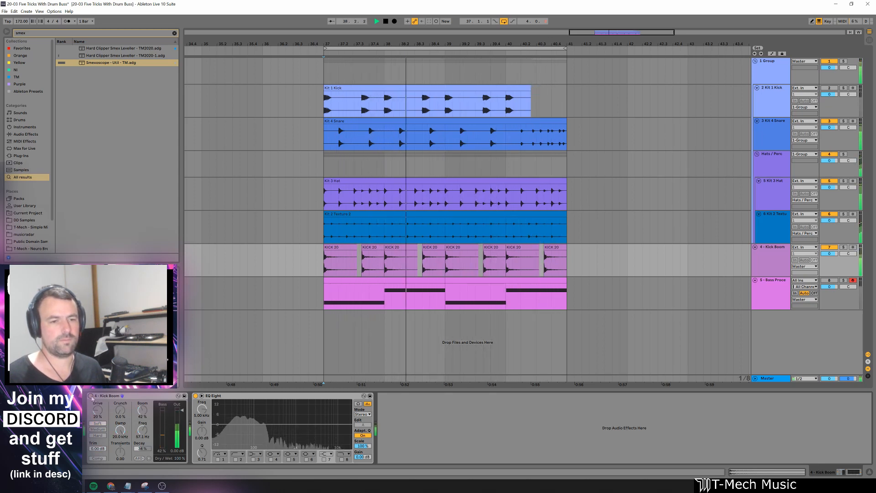
{"action": "left_click", "coordinate": [91, 396]}
{"action": "key", "text": "space"}
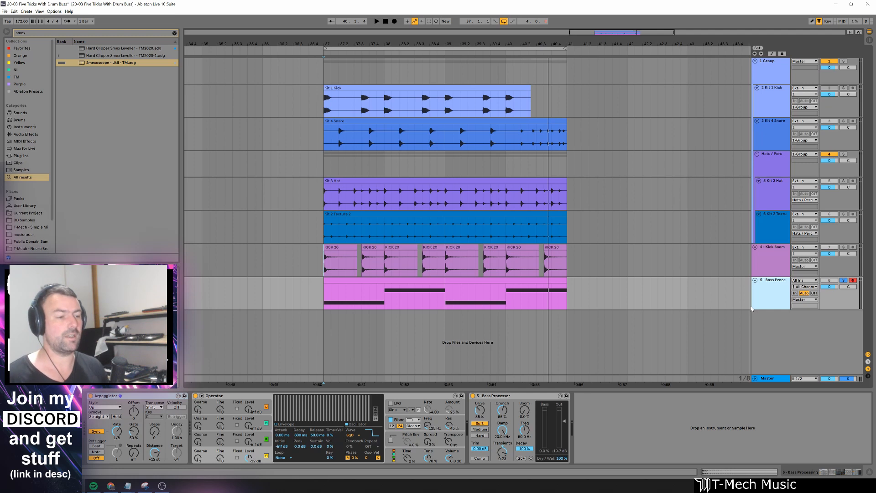
Step: Play the soloed Bass Processing track first with its Drum Buss bypassed, then with it active
{"action": "left_click", "coordinate": [472, 396]}
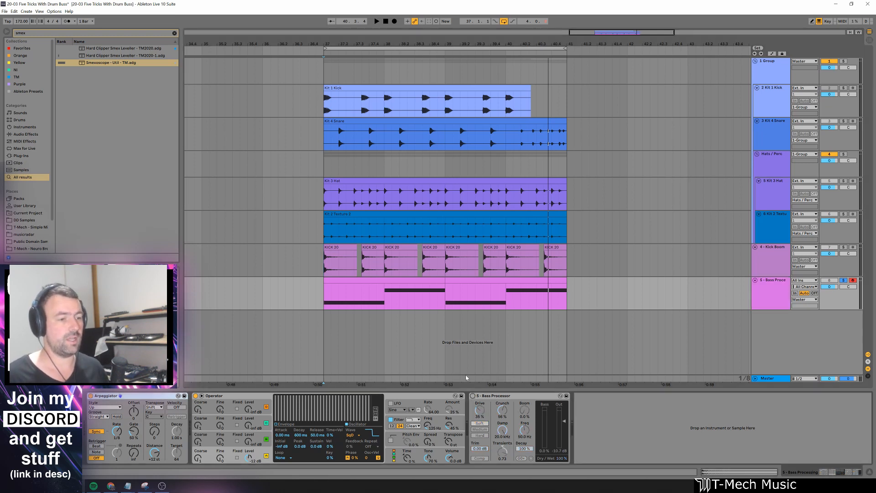
{"action": "key", "text": "space"}
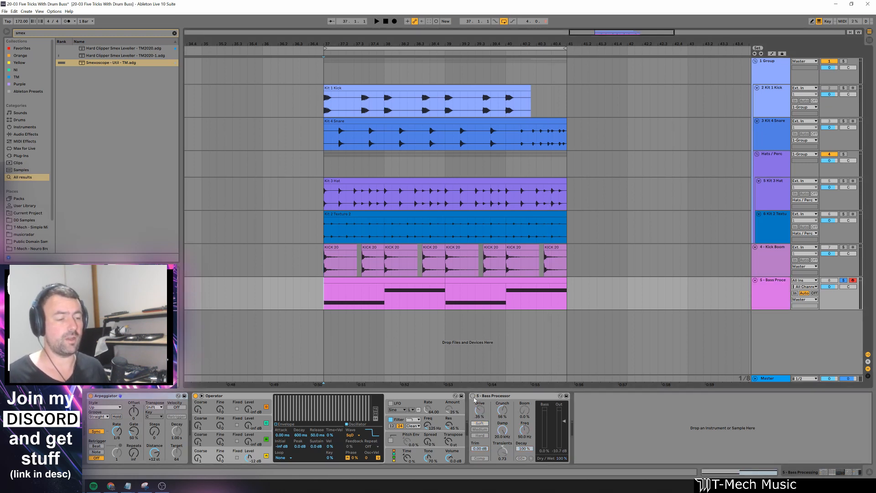
{"action": "key", "text": "space"}
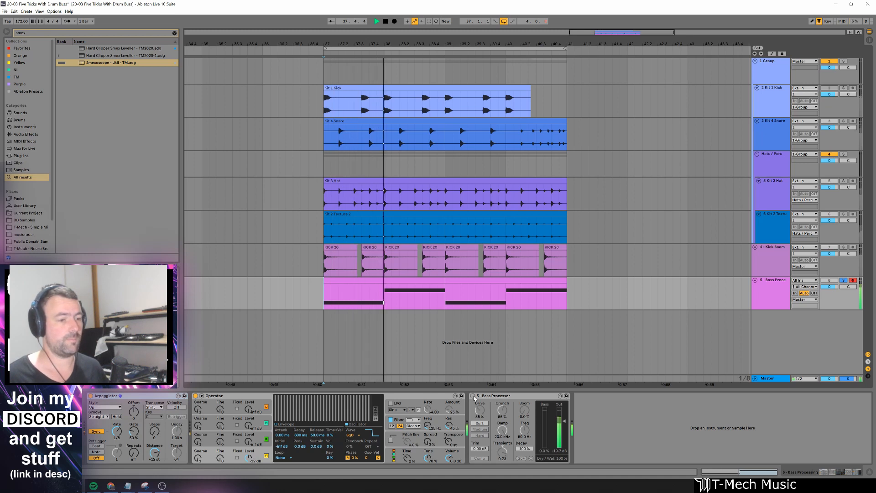
{"action": "left_click", "coordinate": [472, 396]}
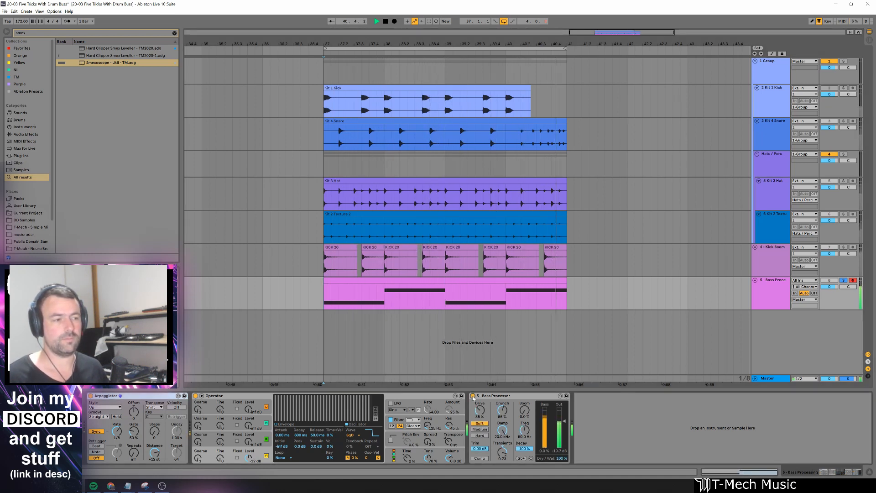
{"action": "key", "text": "space"}
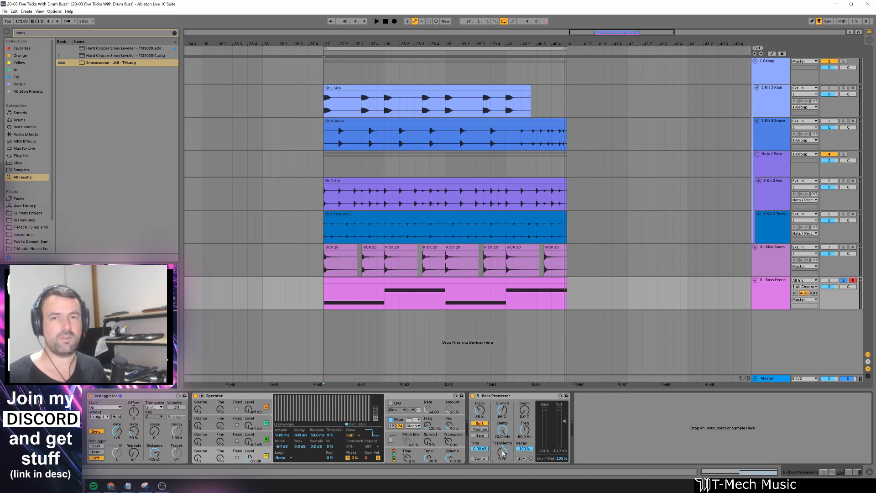
Step: Try the bass Drum Buss transients at 0.79 and replay the bass
{"action": "mouse_move", "coordinate": [502, 452]}
{"action": "left_mouse_down"}
{"action": "mouse_move", "coordinate": [502, 465]}
{"action": "mouse_move", "coordinate": [503, 449]}
{"action": "left_mouse_up"}
{"action": "key", "text": "space"}
{"action": "key", "text": "space"}
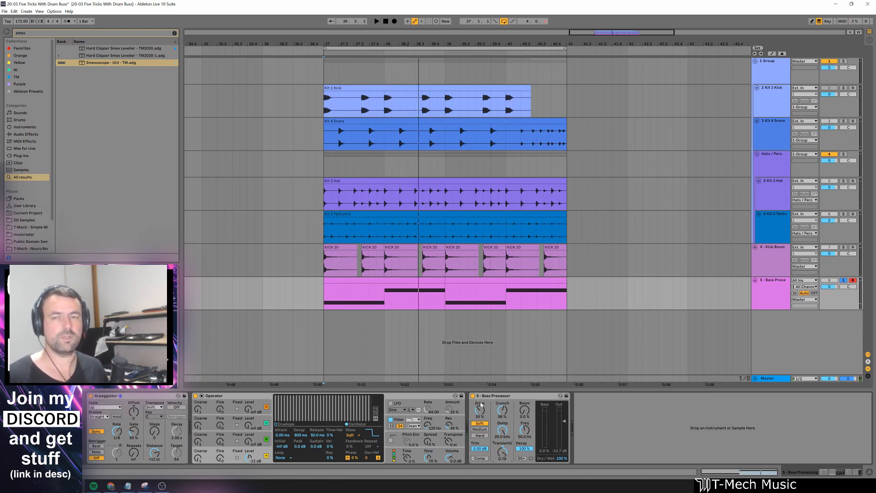
Step: Set the bass Drum Buss to Hard distortion with 35% drive and 49% crunch, after trying the drive at 100%
{"action": "left_click_drag", "start_coordinate": [481, 402], "coordinate": [481, 342]}
{"action": "key", "text": "space"}
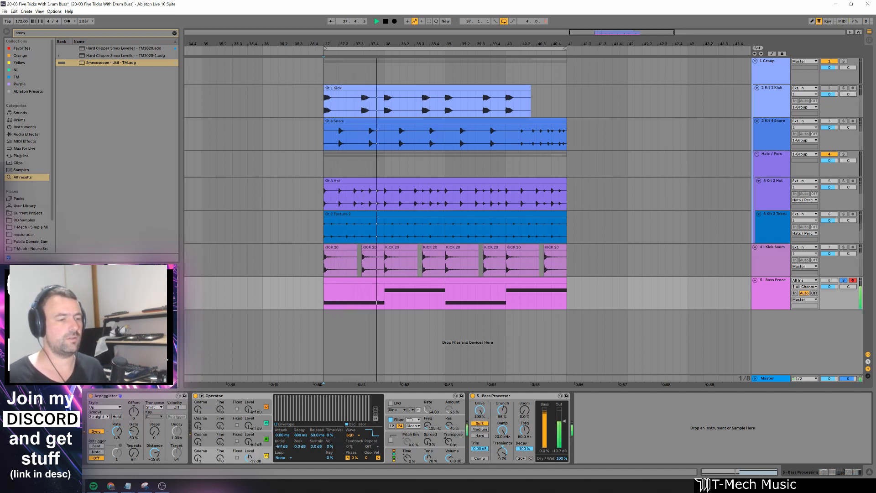
{"action": "left_click_drag", "start_coordinate": [503, 410], "coordinate": [502, 369]}
{"action": "left_click", "coordinate": [480, 435]}
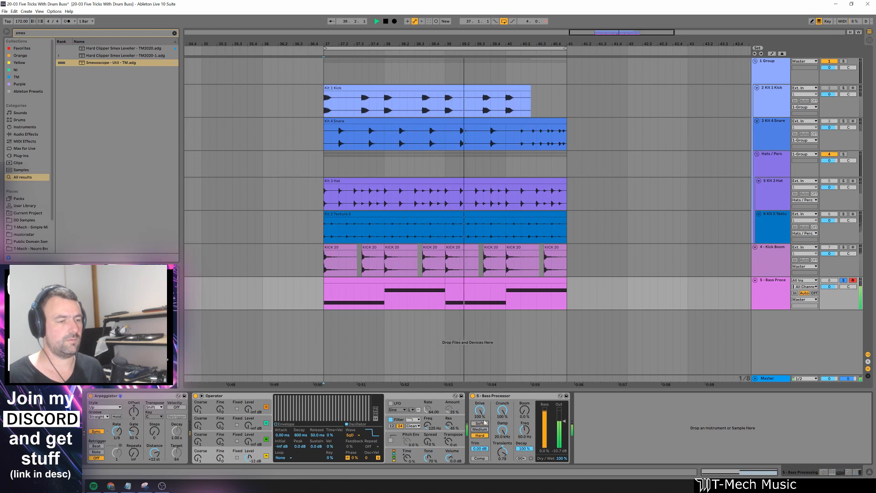
{"action": "left_click_drag", "start_coordinate": [495, 410], "coordinate": [502, 440]}
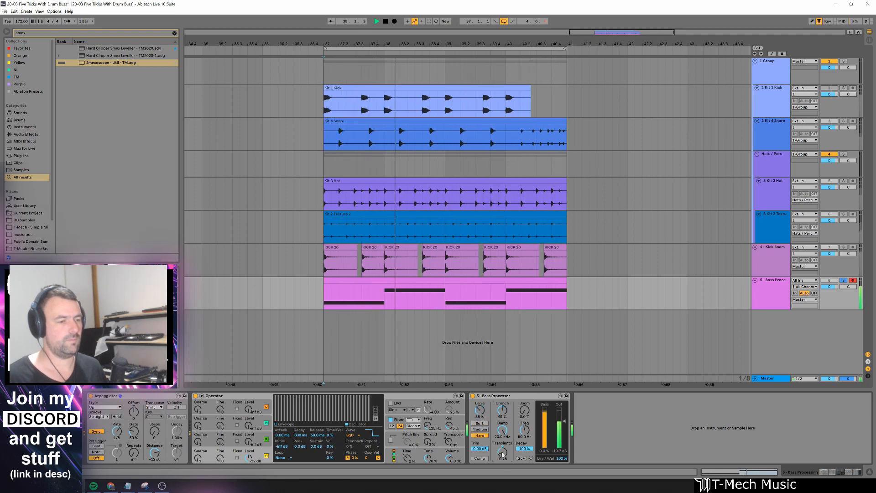
Step: Sweep Operator's filter frequency and the Drum Buss transients while the bass plays, settling at about 132 Hz and 0.78
{"action": "left_click_drag", "start_coordinate": [424, 427], "coordinate": [425, 413]}
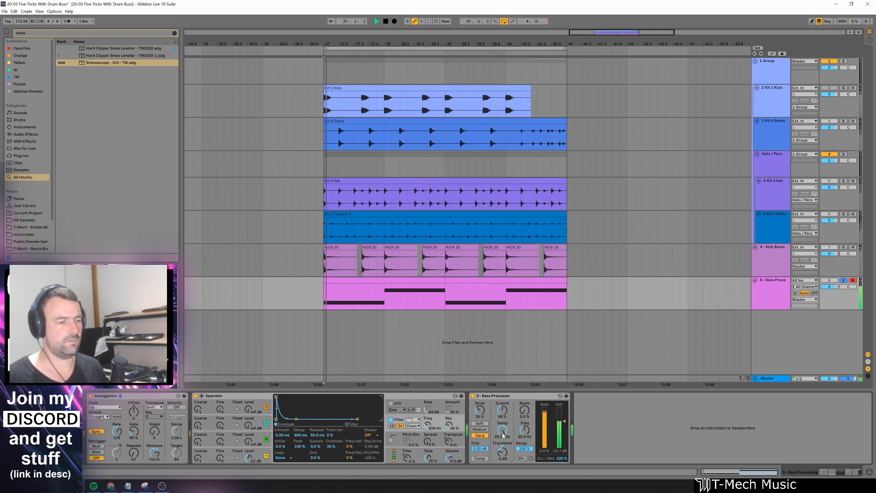
{"action": "left_click_drag", "start_coordinate": [502, 451], "coordinate": [502, 429]}
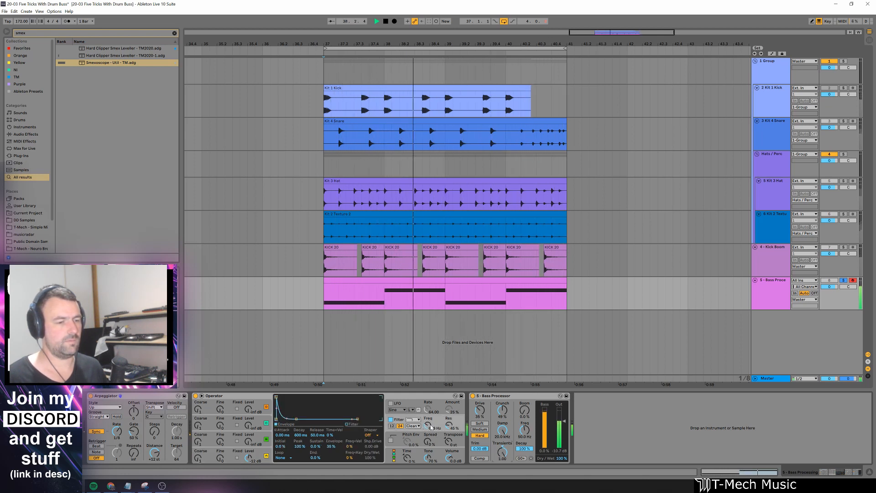
{"action": "left_click_drag", "start_coordinate": [426, 426], "coordinate": [425, 435]}
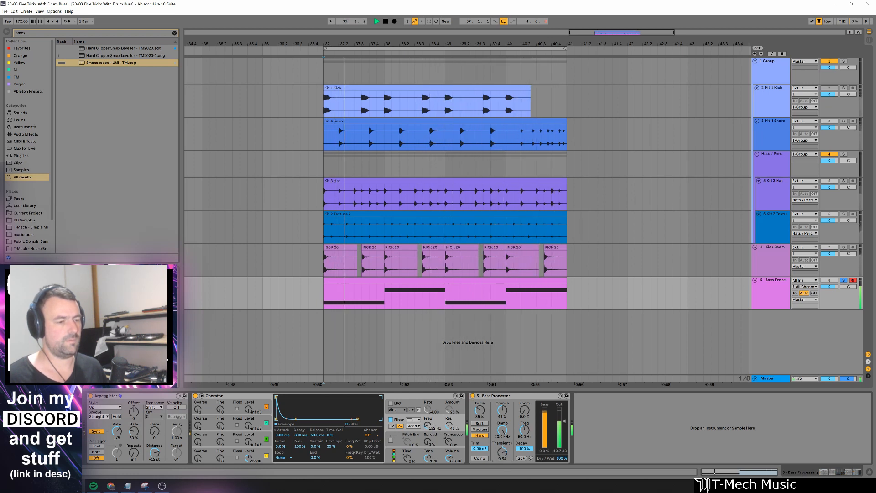
{"action": "left_click_drag", "start_coordinate": [492, 458], "coordinate": [502, 460]}
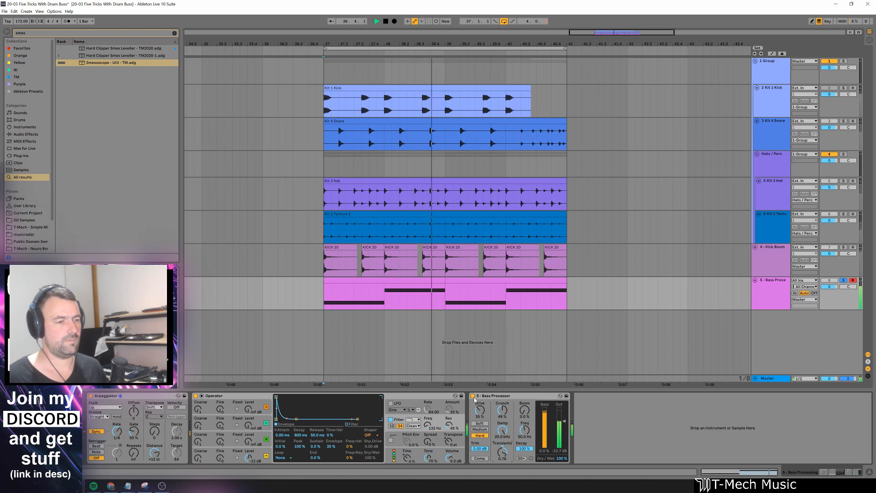
Step: Reduce the bass Drum Buss dry/wet mix and compare the bass with the device bypassed and active
{"action": "key", "text": "space"}
{"action": "left_click_drag", "start_coordinate": [560, 458], "coordinate": [562, 441]}
{"action": "key", "text": "space"}
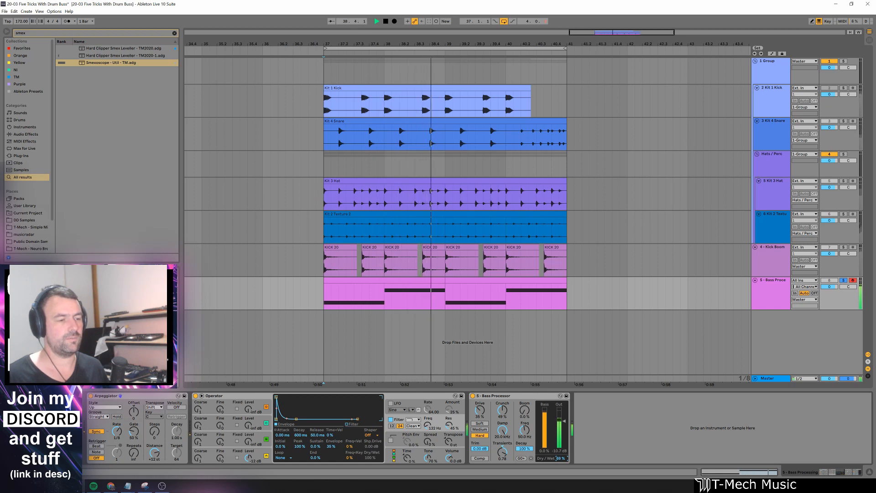
{"action": "left_click", "coordinate": [473, 396]}
{"action": "left_click", "coordinate": [473, 396]}
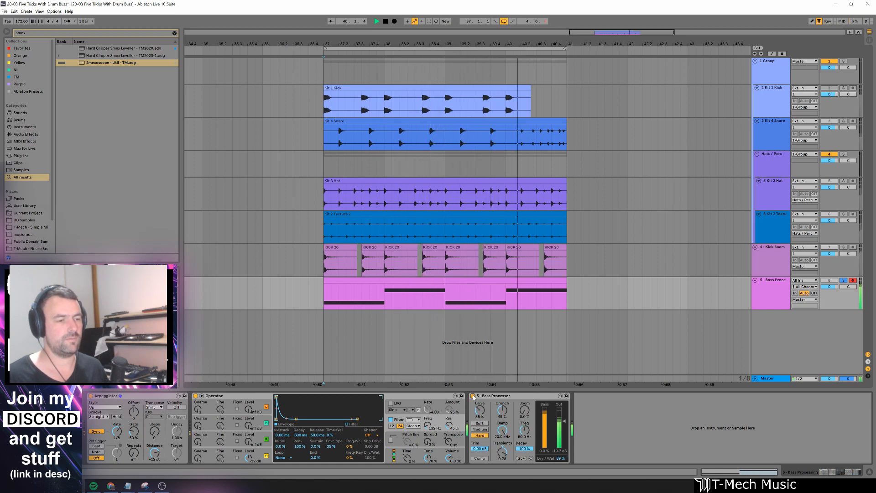
{"action": "key", "text": "space"}
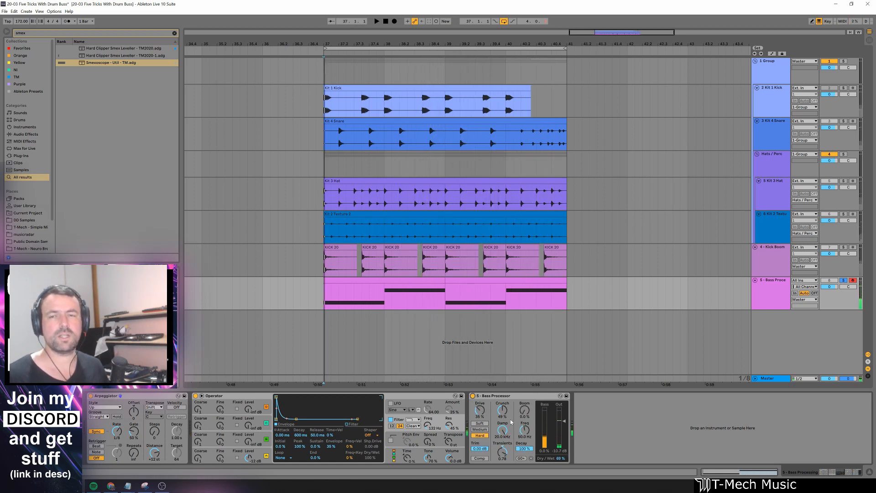